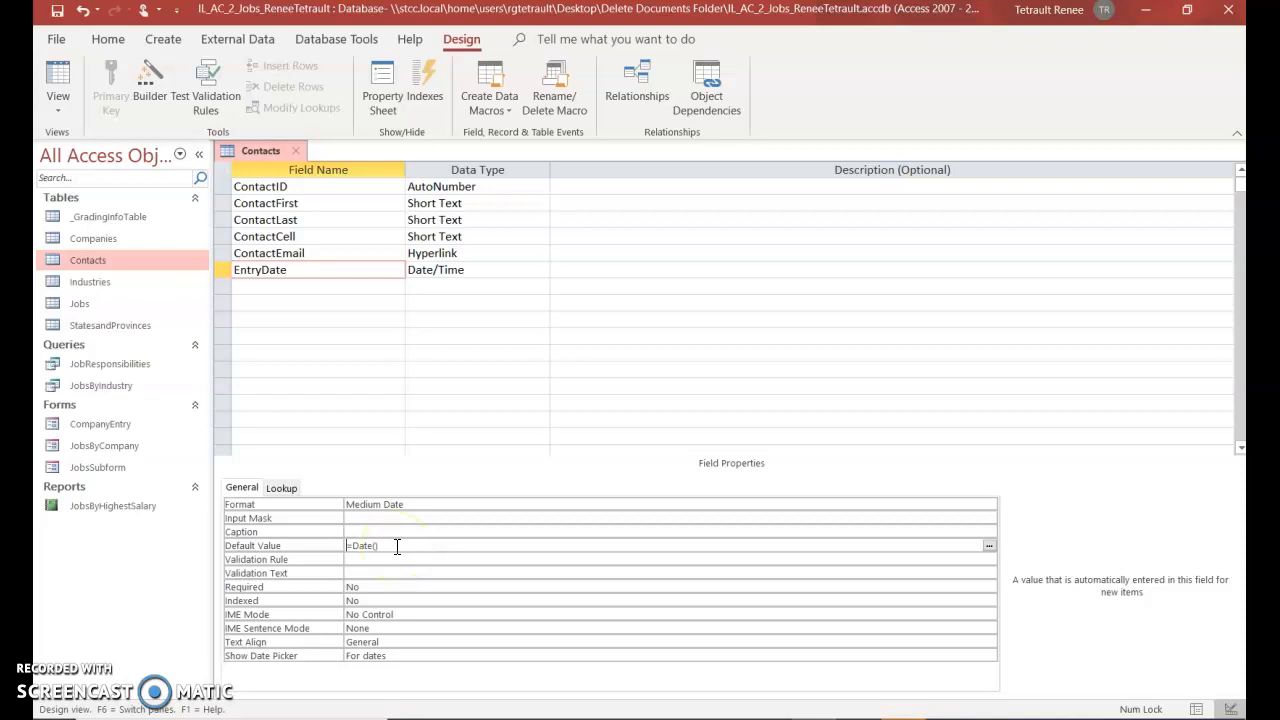
Save the Contacts table design and switch the table to Datasheet View.
{"action": "right_click", "coordinate": [268, 150]}
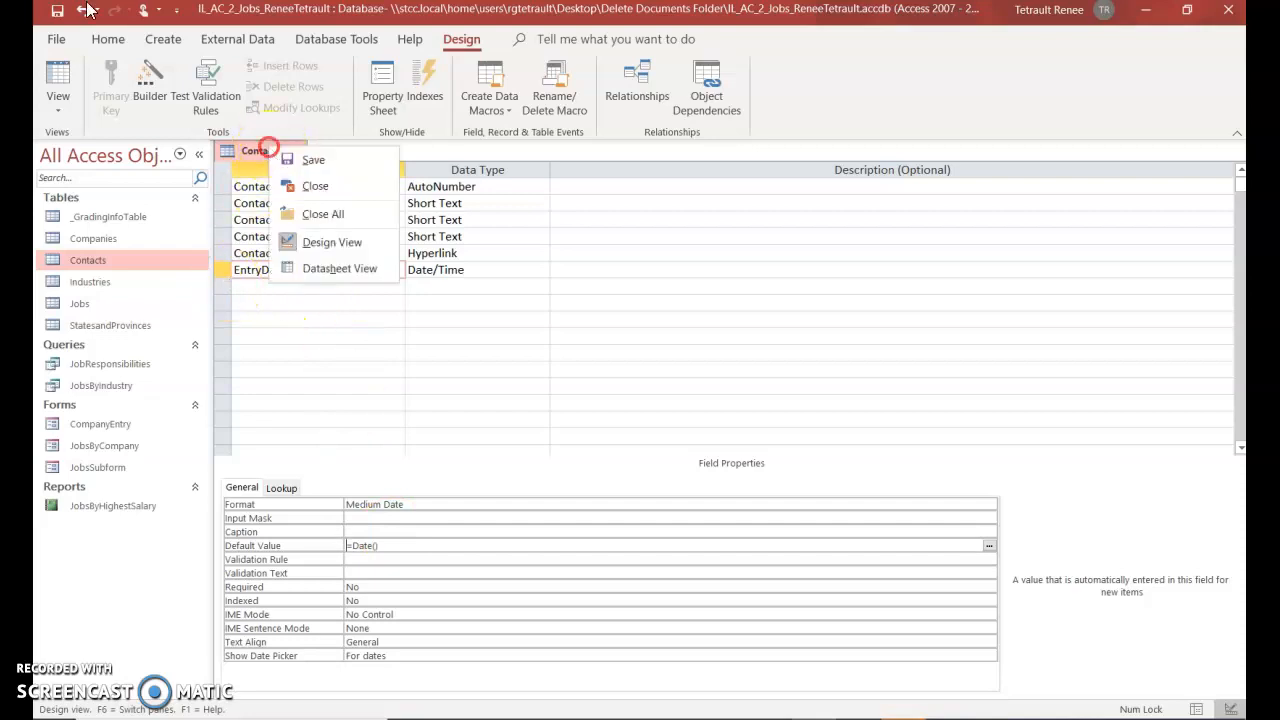
{"action": "left_click", "coordinate": [286, 159]}
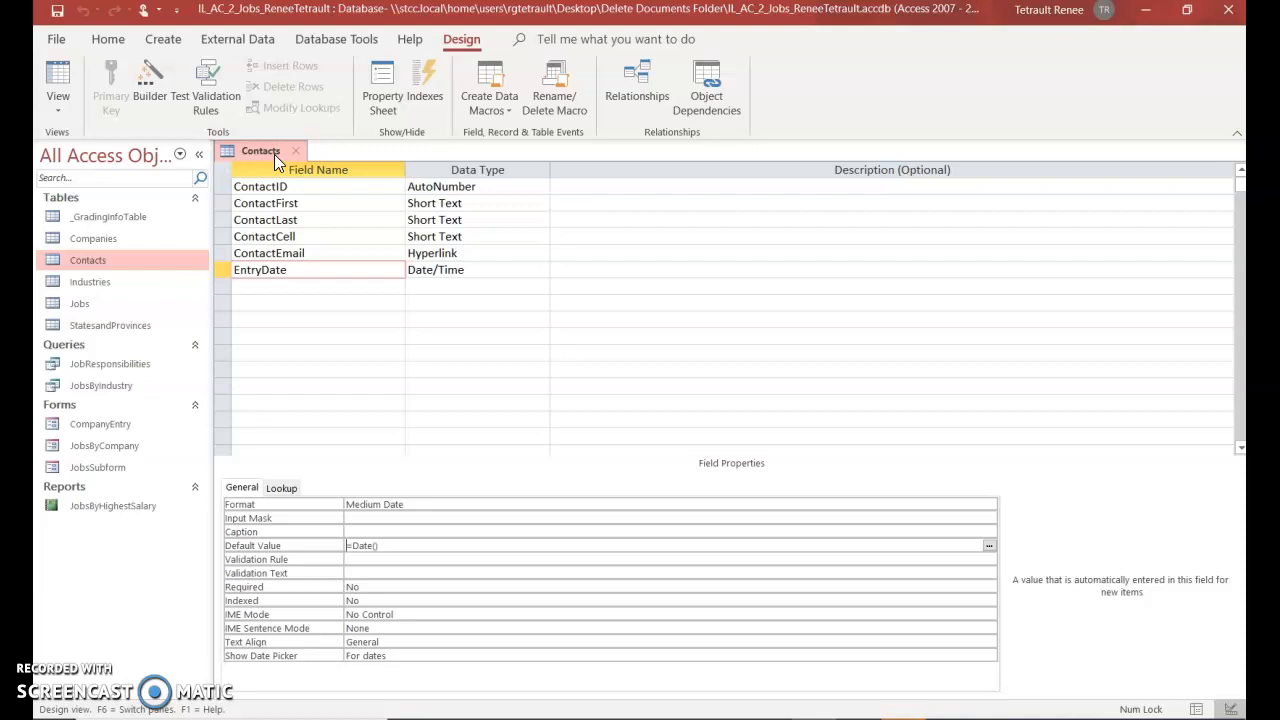
{"action": "right_click", "coordinate": [274, 154]}
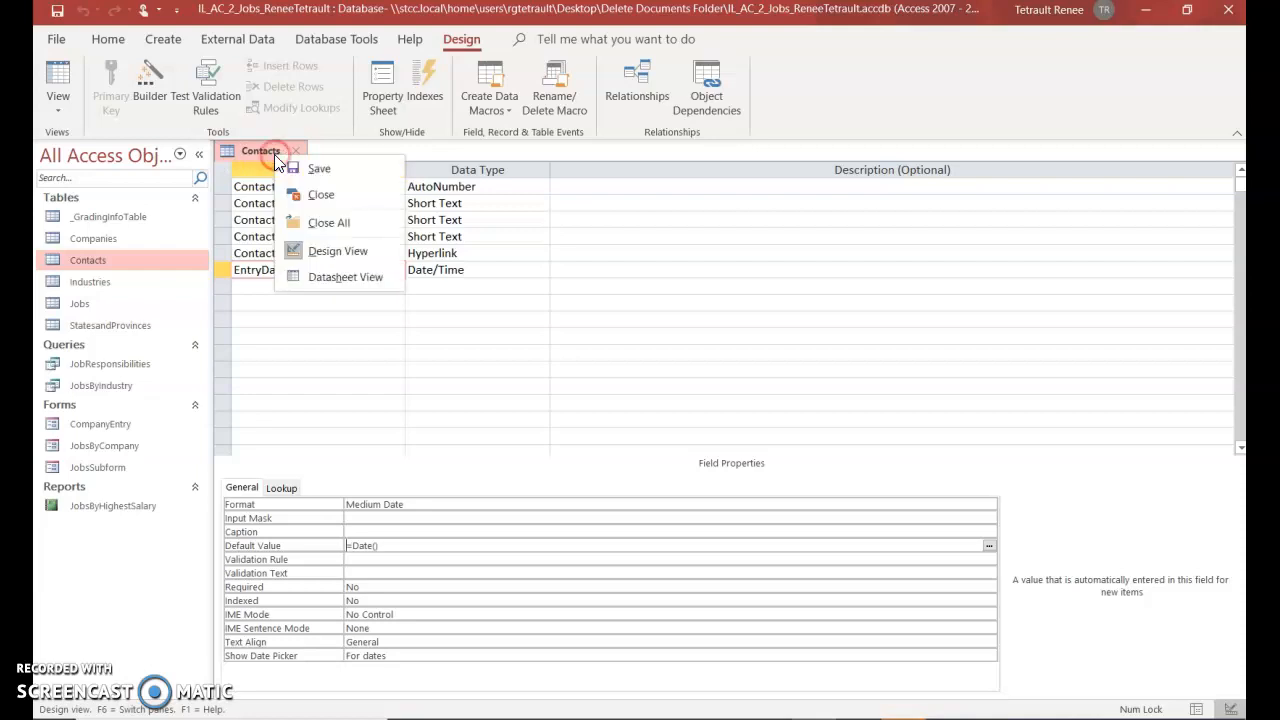
{"action": "left_click", "coordinate": [313, 279]}
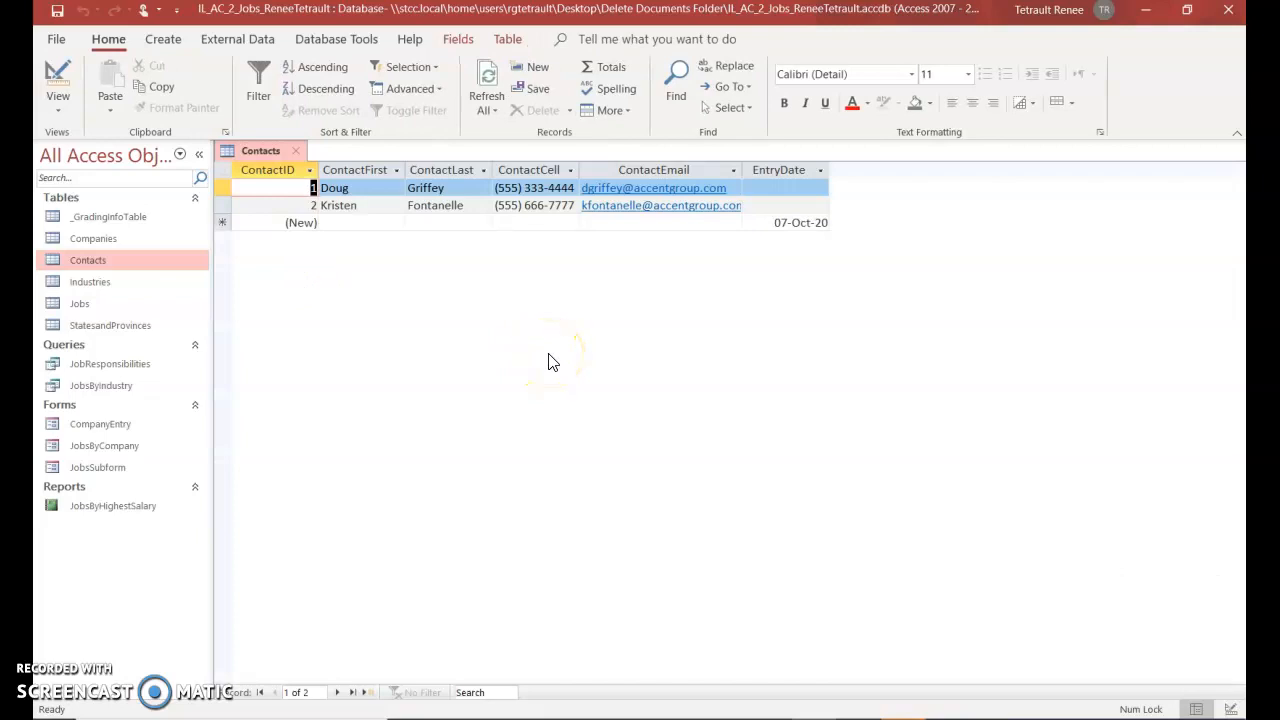
Enter 10/7/2020 as the EntryDate of the first record in the Contacts table.
{"action": "left_click", "coordinate": [793, 187]}
{"action": "key", "text": "Tab"}
{"action": "key", "text": "Tab"}
{"action": "key", "text": "Tab"}
{"action": "key", "text": "Tab"}
{"action": "key", "text": "Tab"}
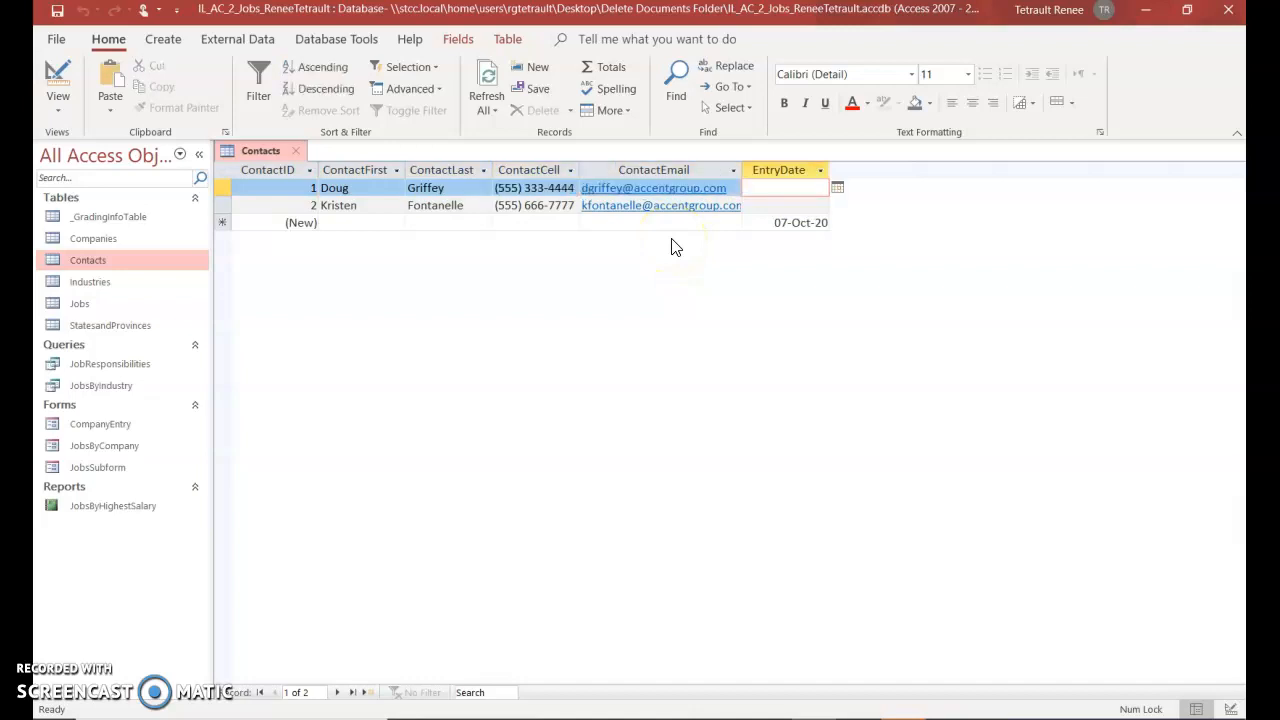
{"action": "left_click", "coordinate": [838, 190]}
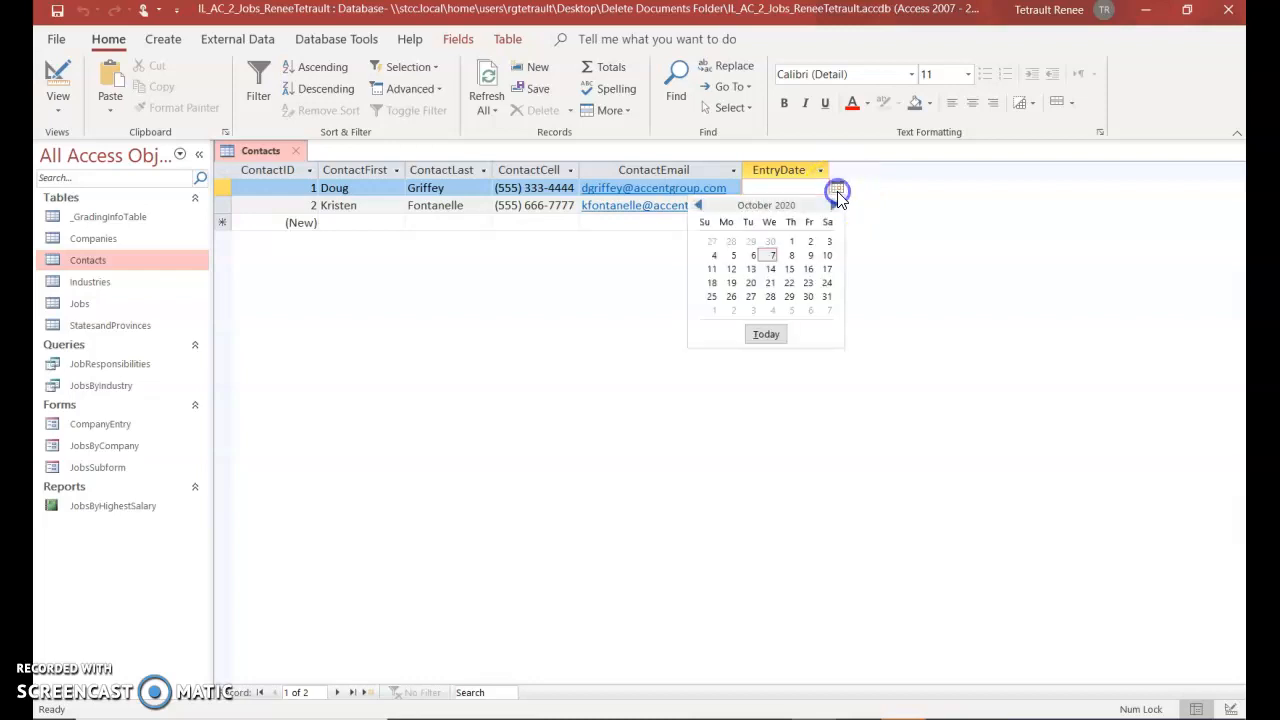
{"action": "left_click", "coordinate": [770, 258]}
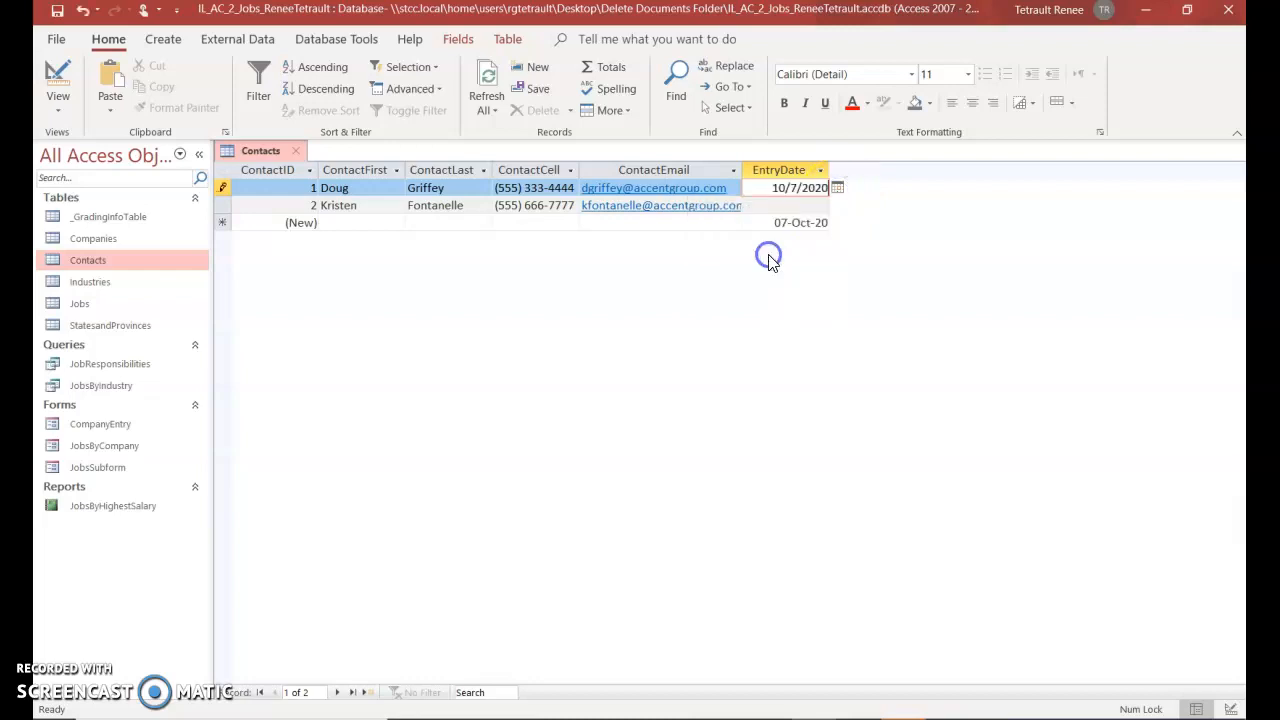
Enter 10/7/2020 as the EntryDate of the second record in the Contacts table.
{"action": "left_click", "coordinate": [802, 204]}
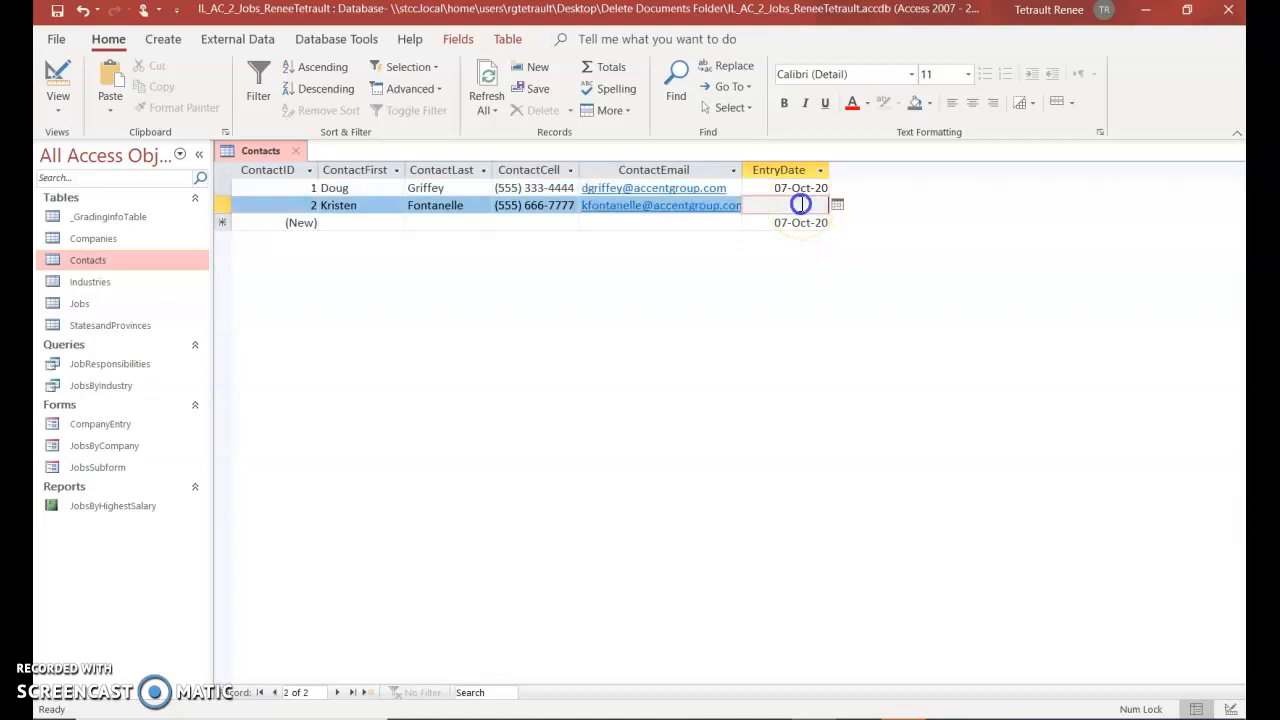
{"action": "left_click", "coordinate": [837, 208]}
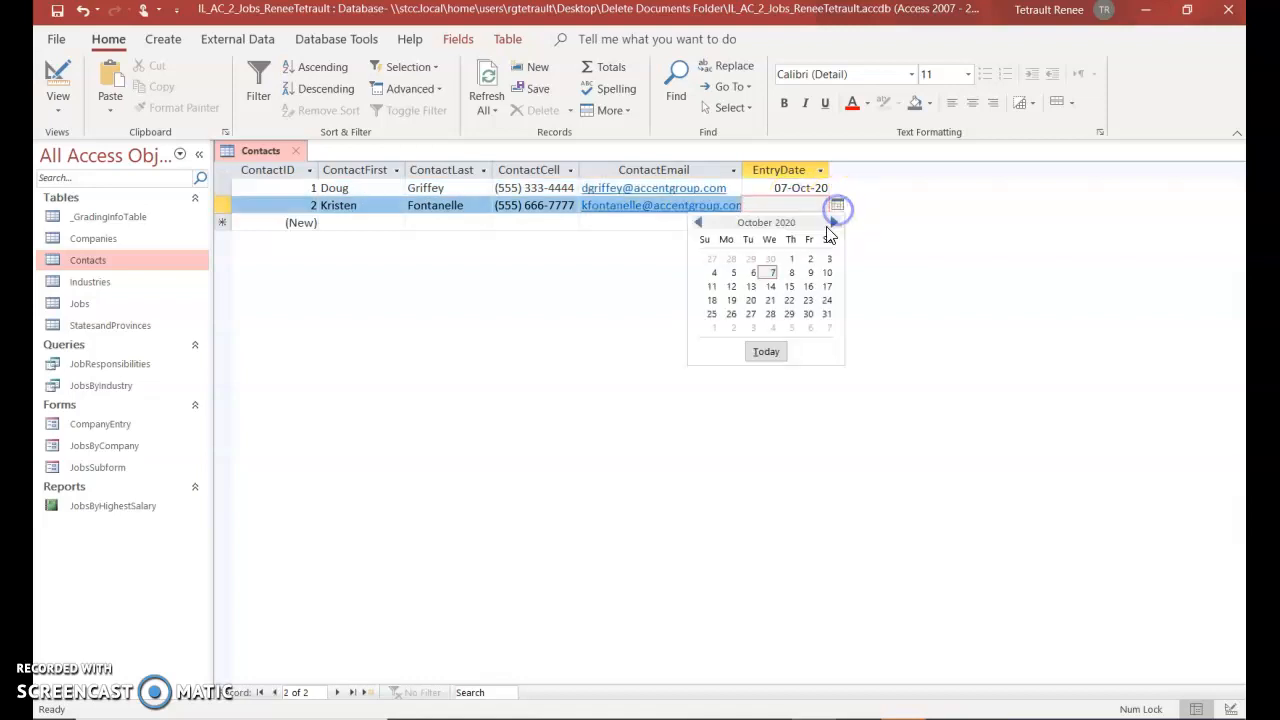
{"action": "left_click", "coordinate": [769, 275]}
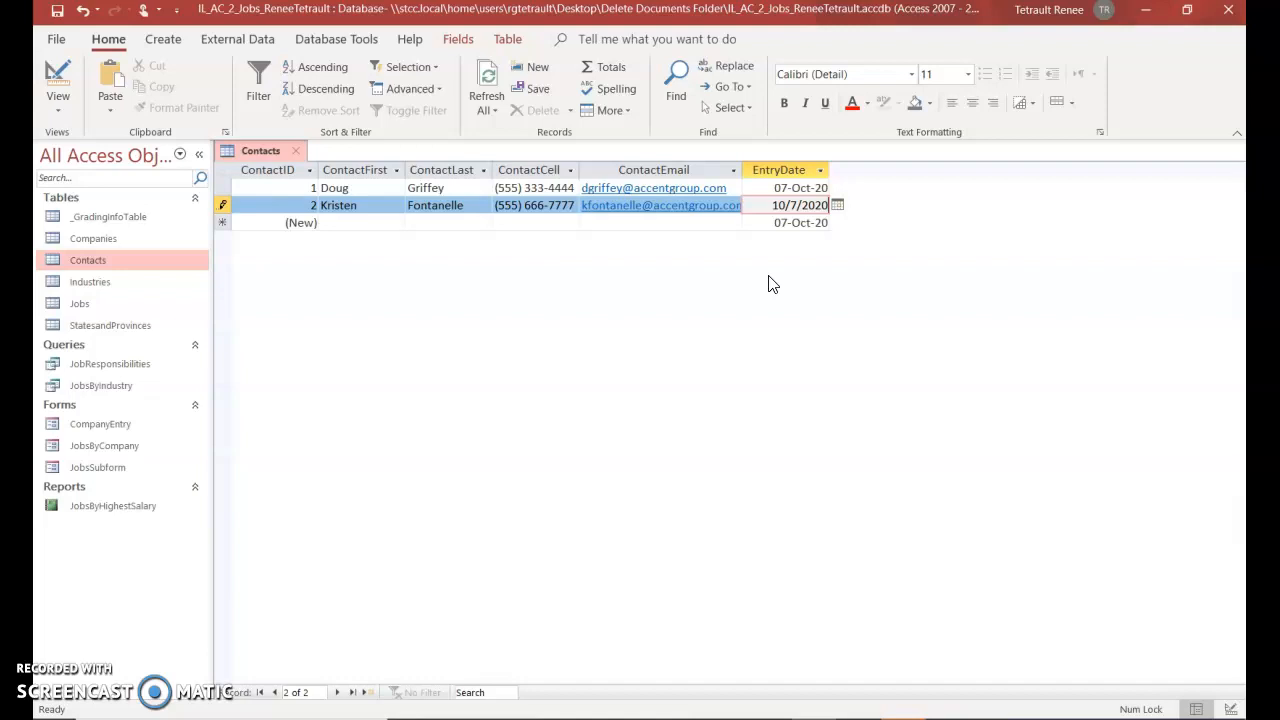
Make the EntryDate field required and close the Contacts table.
{"action": "left_click", "coordinate": [782, 169]}
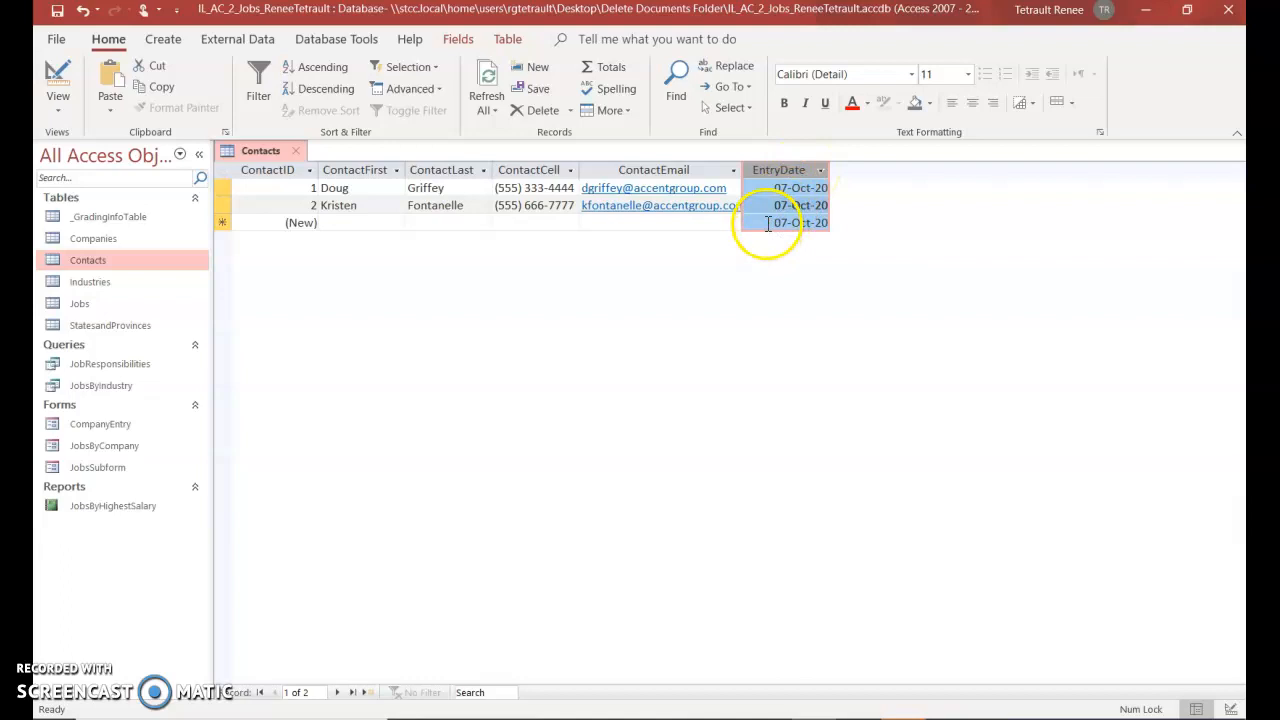
{"action": "left_click", "coordinate": [460, 39]}
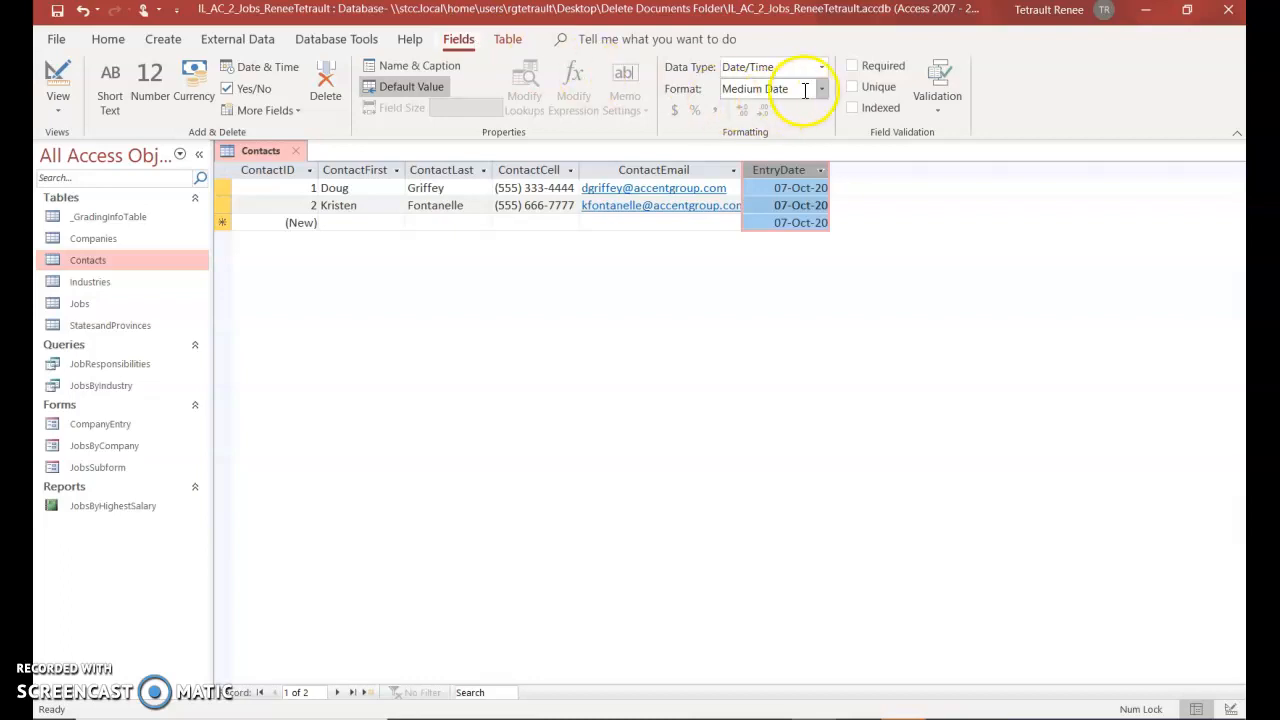
{"action": "left_click", "coordinate": [852, 66]}
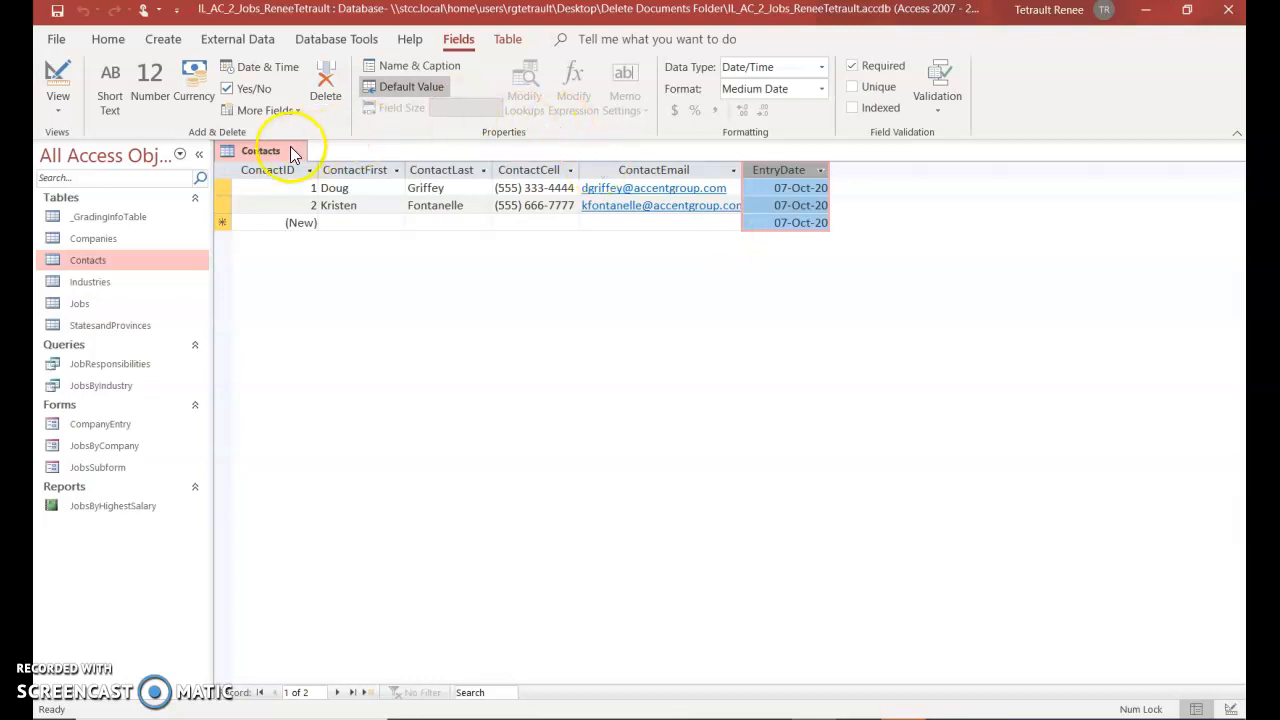
{"action": "right_click", "coordinate": [247, 152]}
{"action": "left_click", "coordinate": [268, 185]}
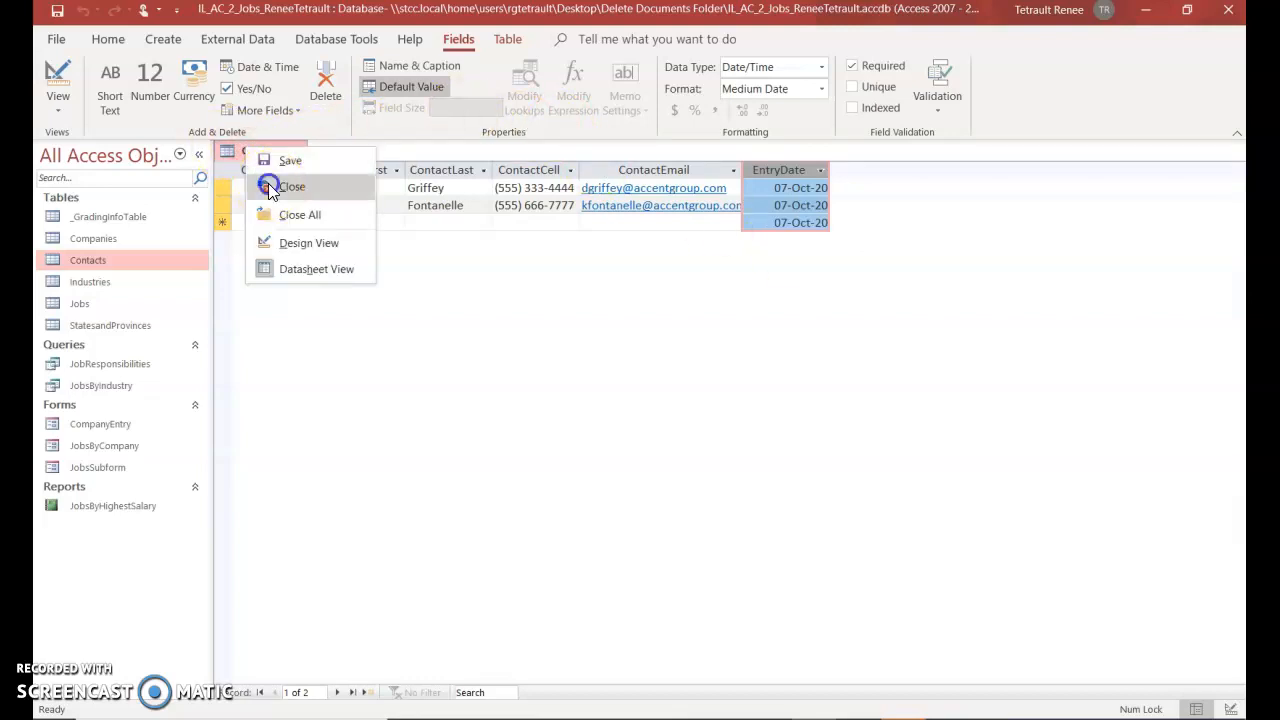
Examine the Companies table's fields and primary key in Design View, and close the table.
{"action": "right_click", "coordinate": [82, 238]}
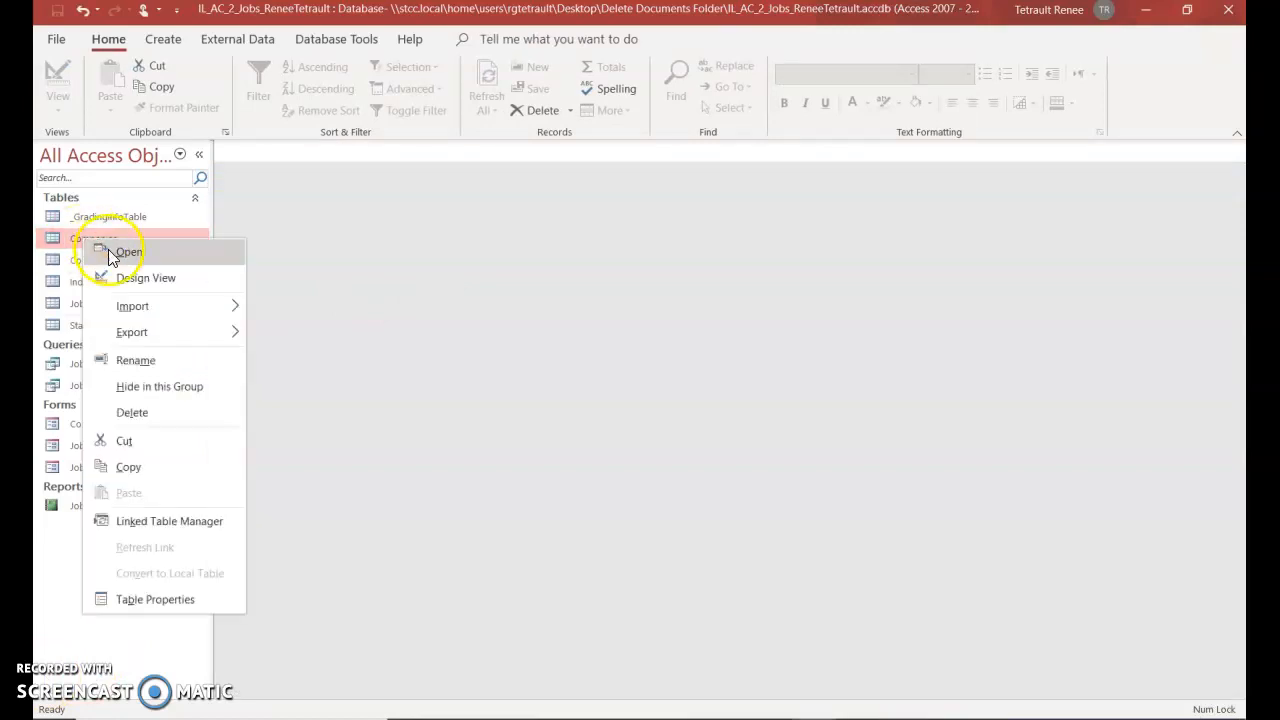
{"action": "left_click", "coordinate": [125, 278]}
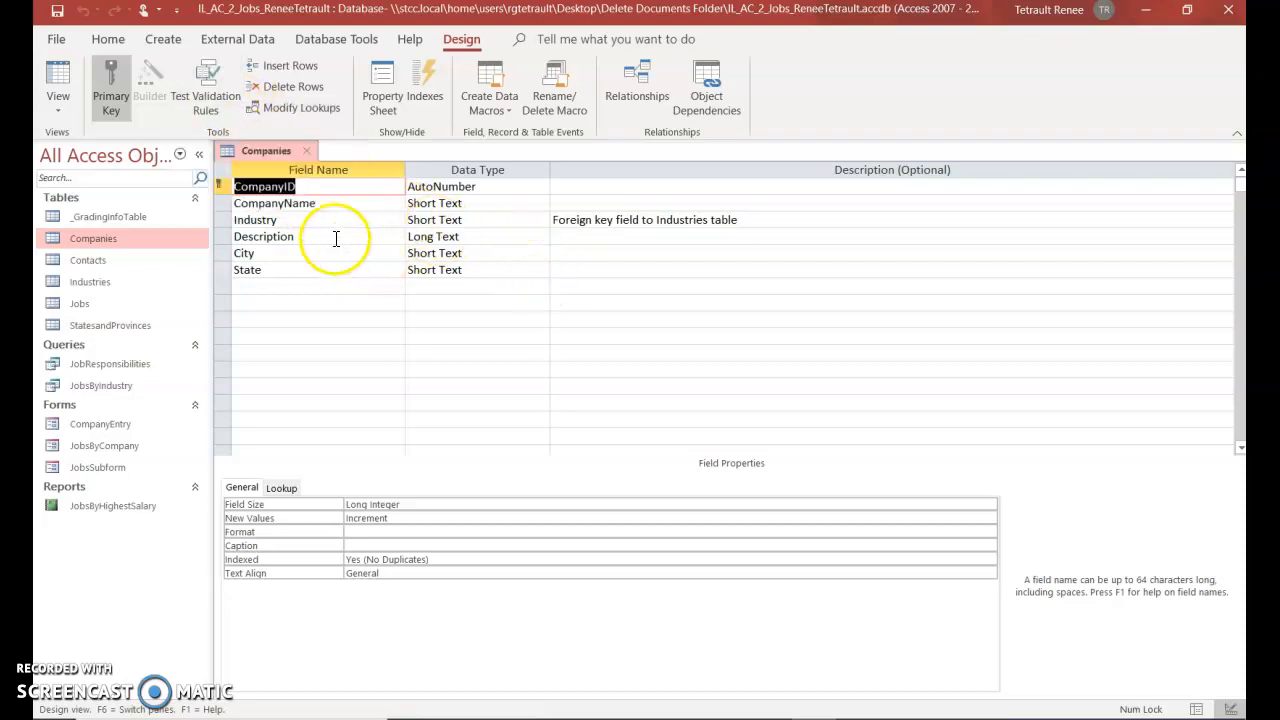
{"action": "right_click", "coordinate": [276, 152]}
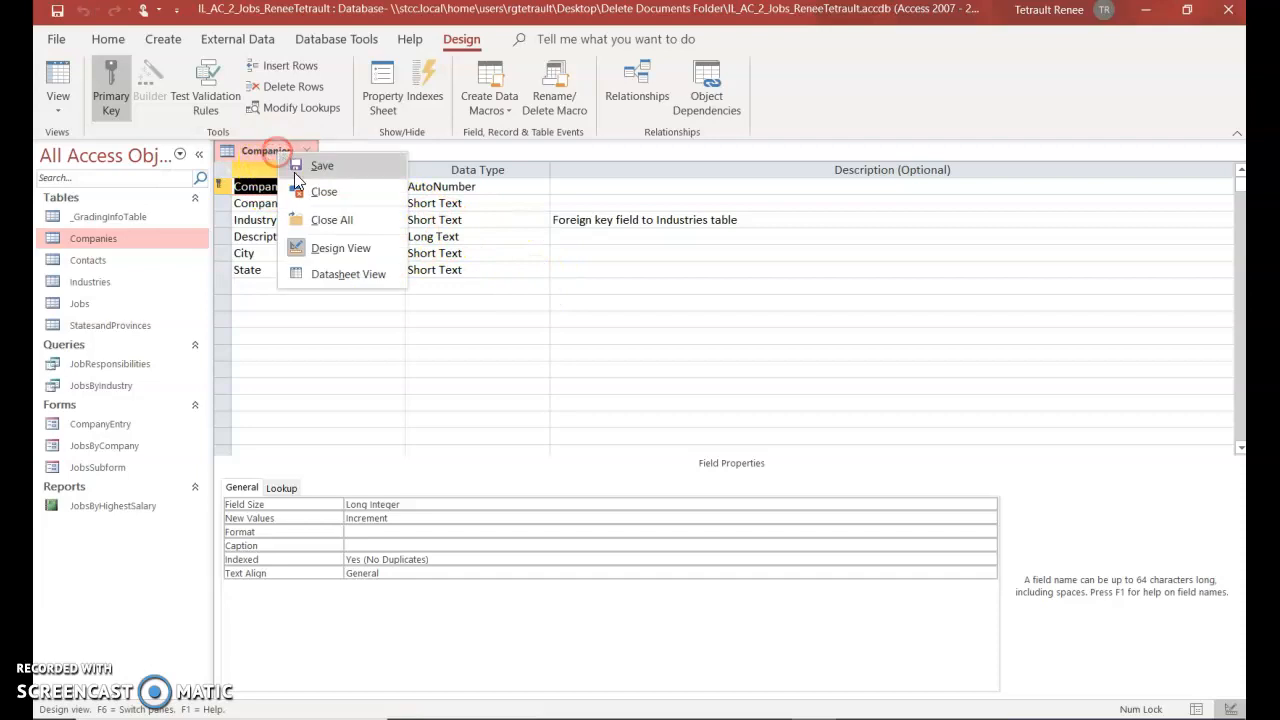
{"action": "left_click", "coordinate": [311, 192]}
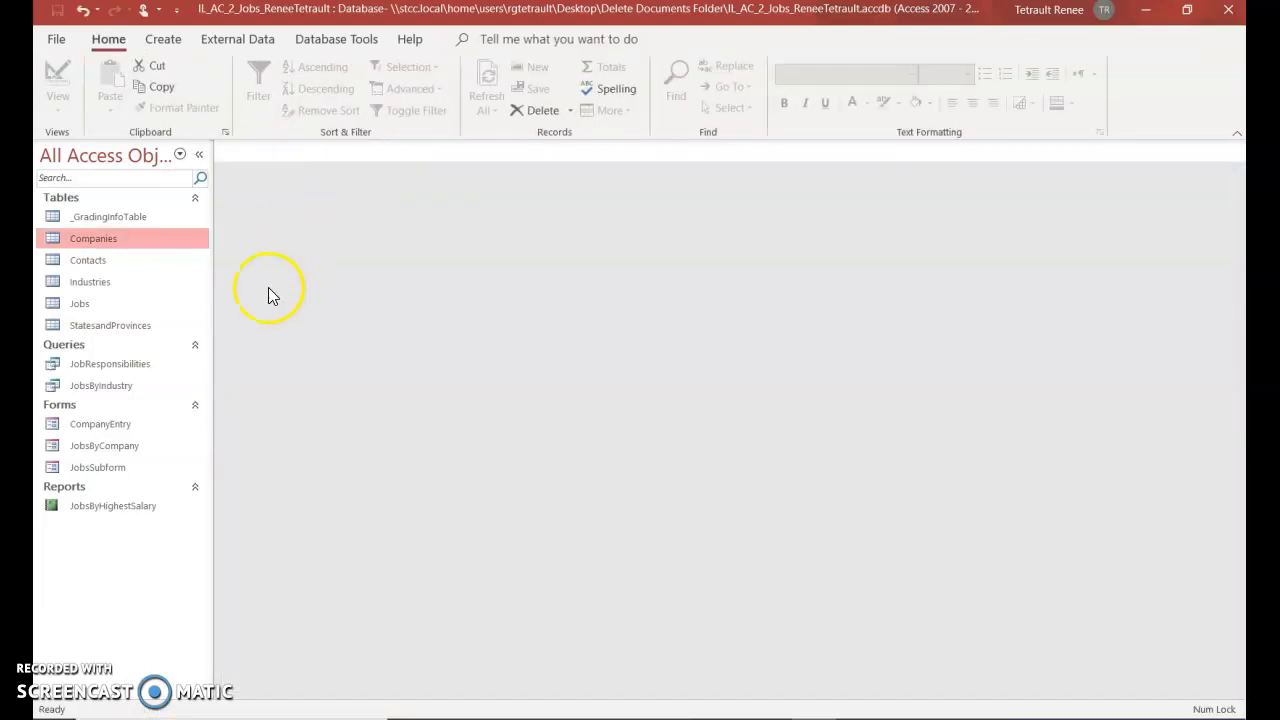
Set ContactID as the primary key of the Contacts table in Design View, and save and close the table.
{"action": "right_click", "coordinate": [105, 262]}
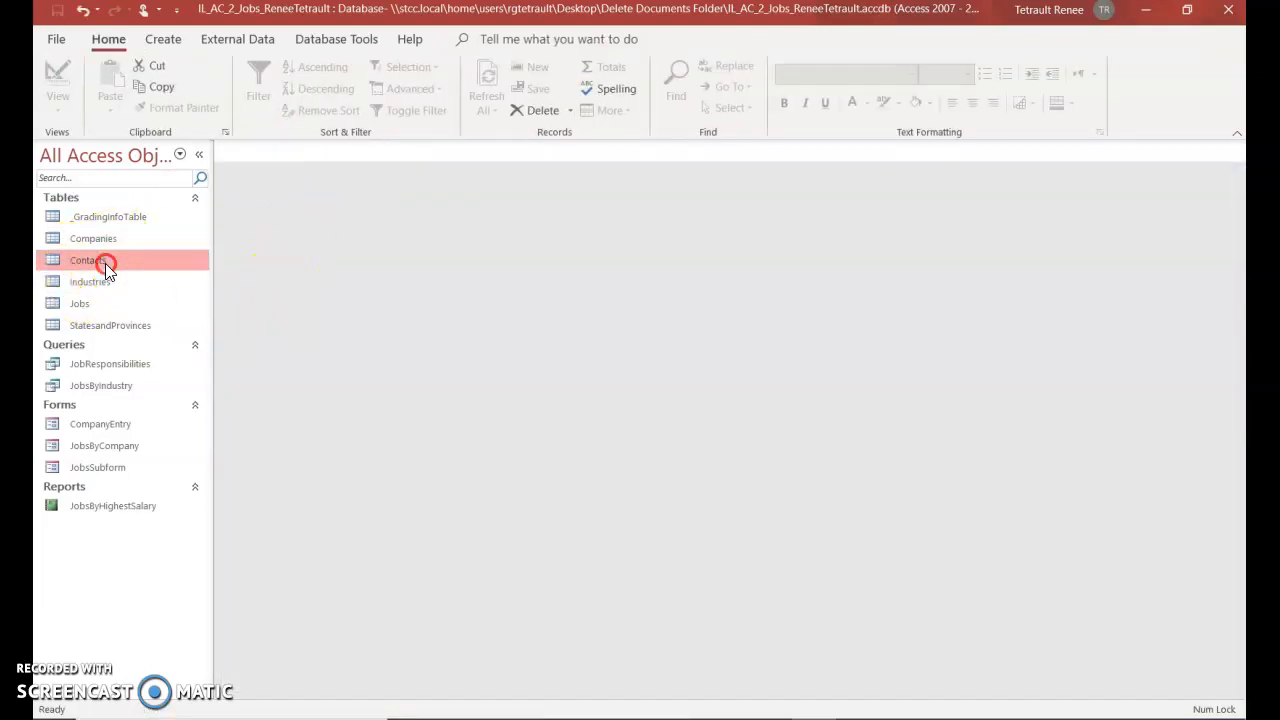
{"action": "left_click", "coordinate": [137, 303]}
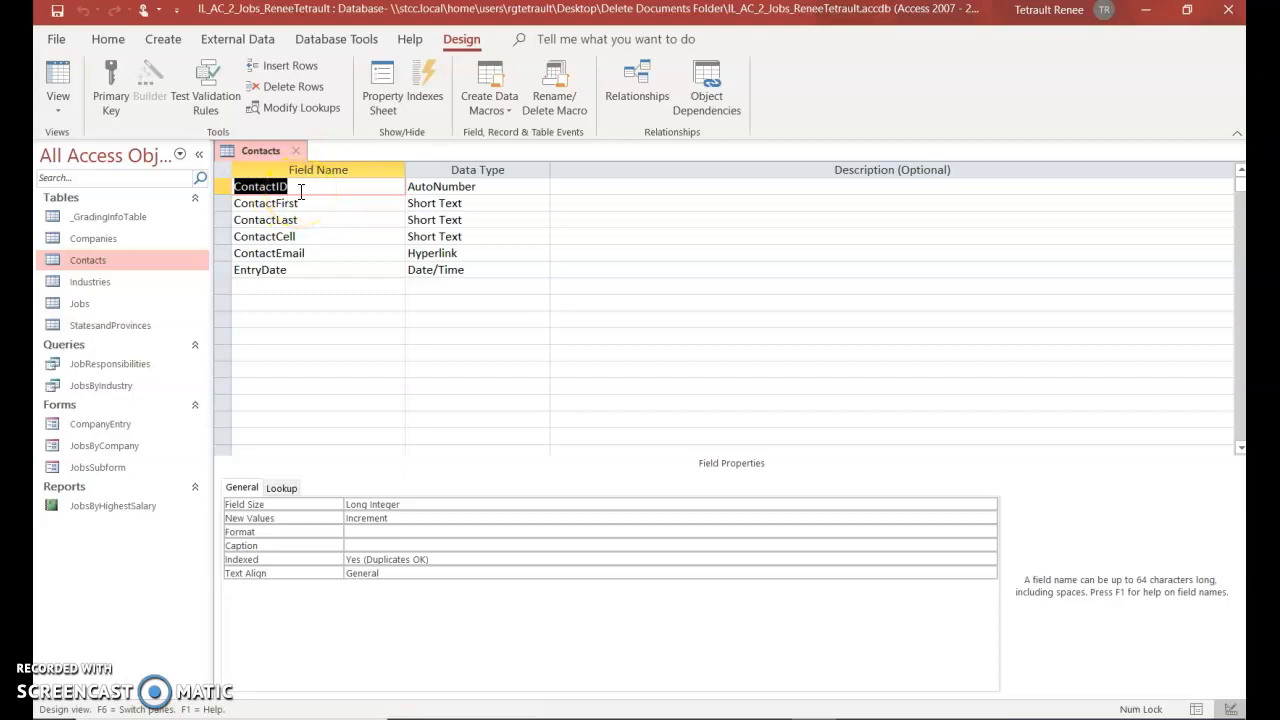
{"action": "left_click", "coordinate": [115, 100]}
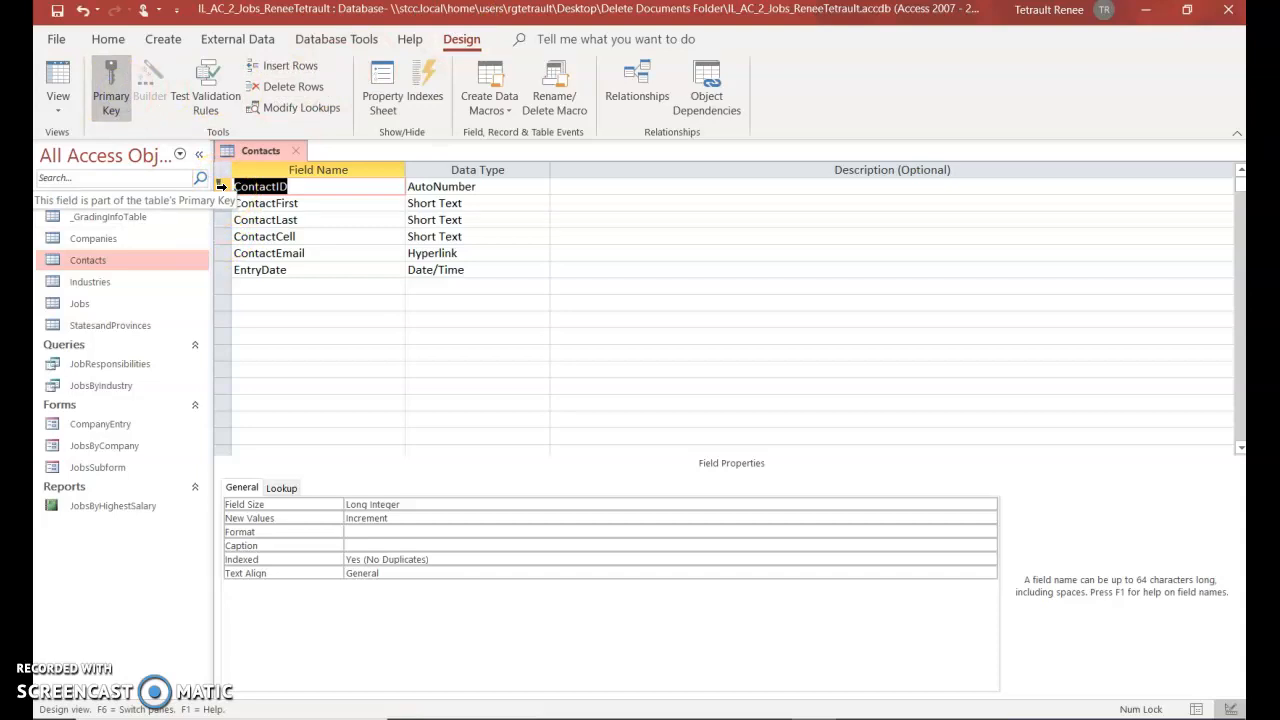
{"action": "right_click", "coordinate": [268, 151]}
{"action": "left_click", "coordinate": [270, 158]}
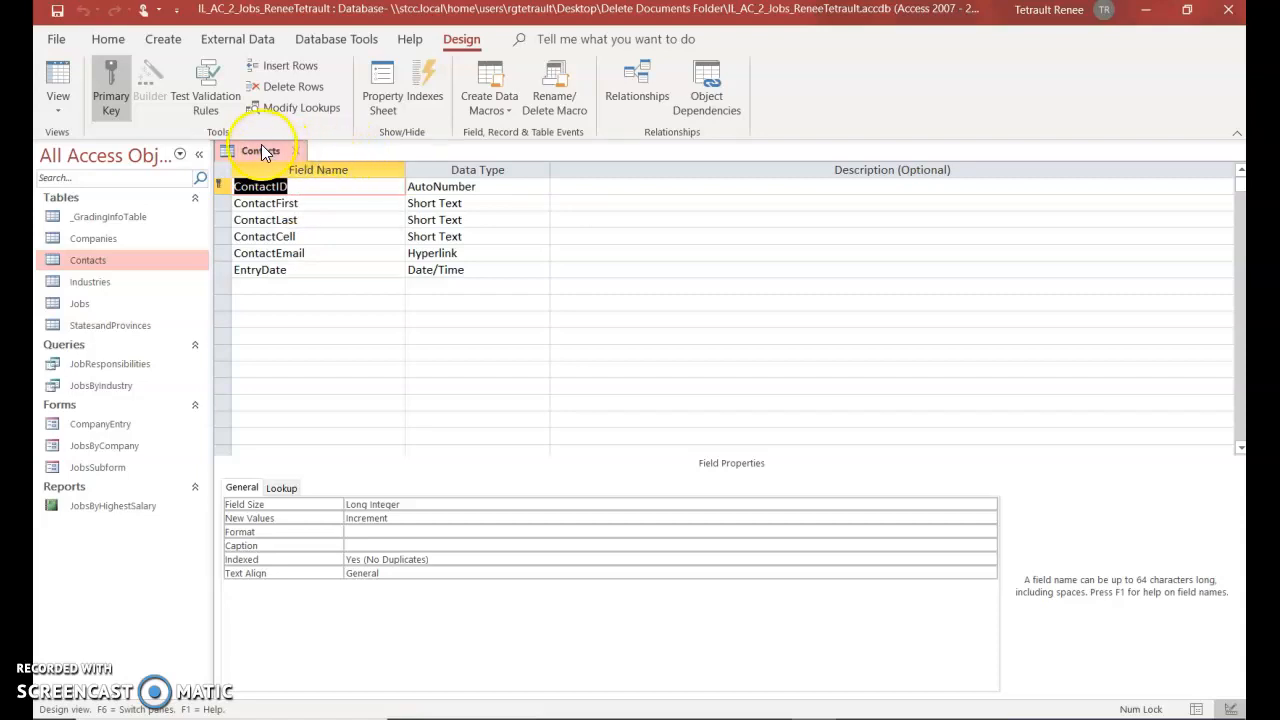
{"action": "right_click", "coordinate": [261, 146]}
{"action": "left_click", "coordinate": [300, 186]}
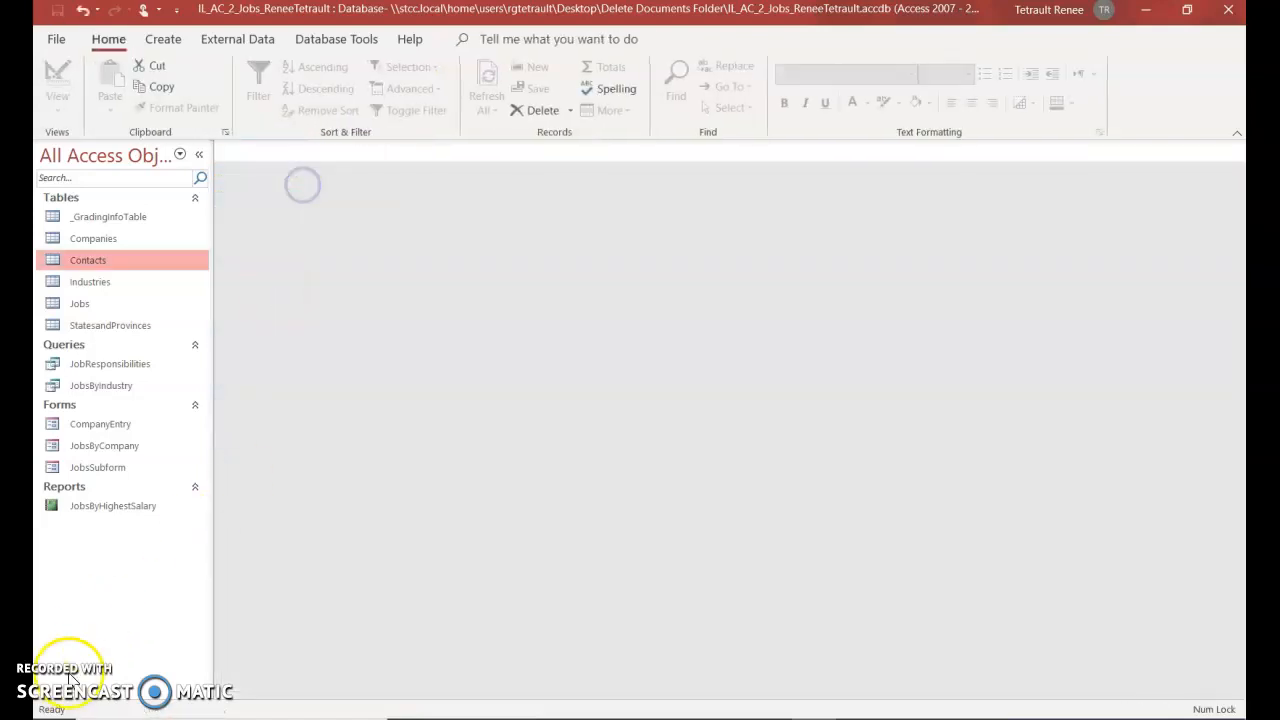
Reopen the Contacts table in Design View to check its primary key field, and close it.
{"action": "left_click", "coordinate": [68, 240]}
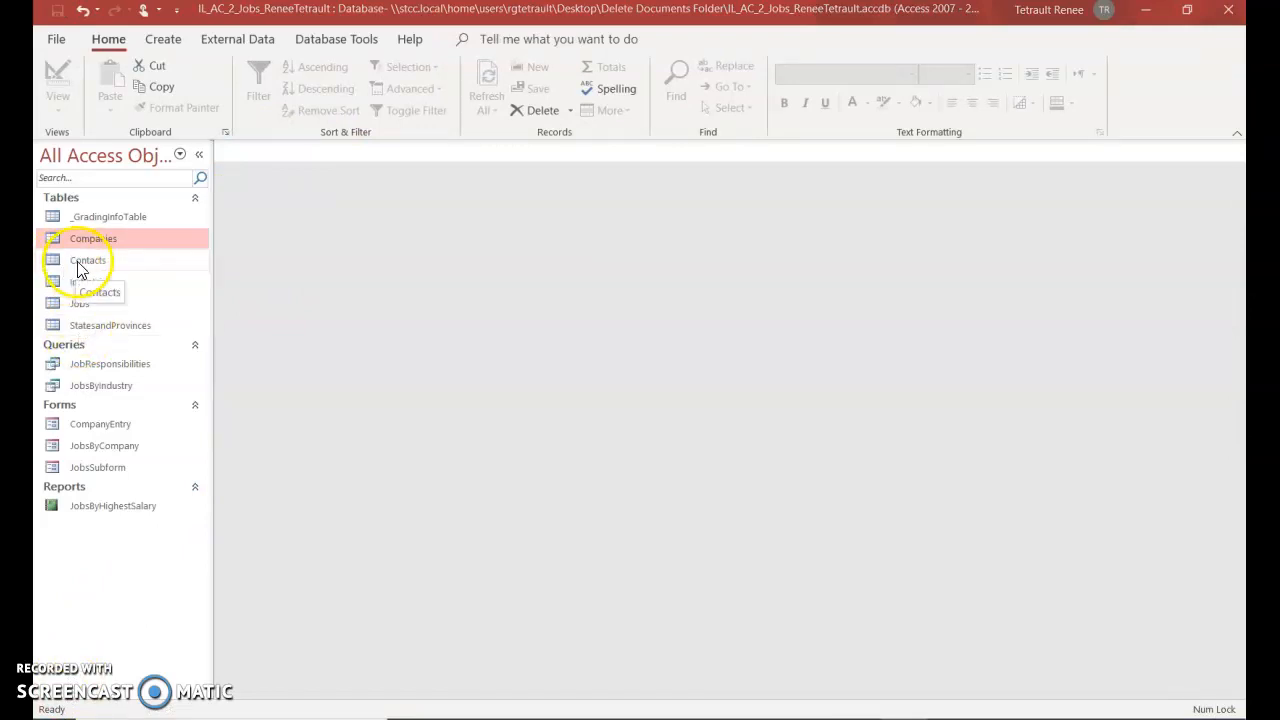
{"action": "right_click", "coordinate": [77, 261]}
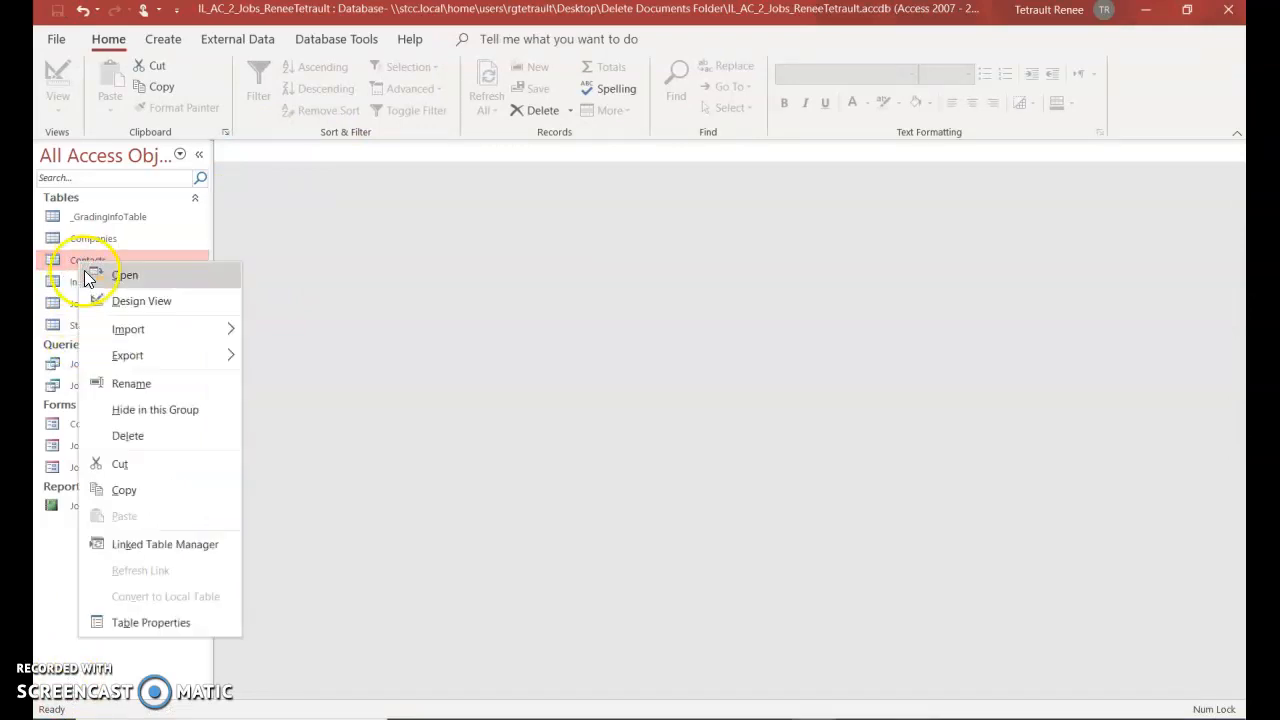
{"action": "left_click", "coordinate": [126, 301]}
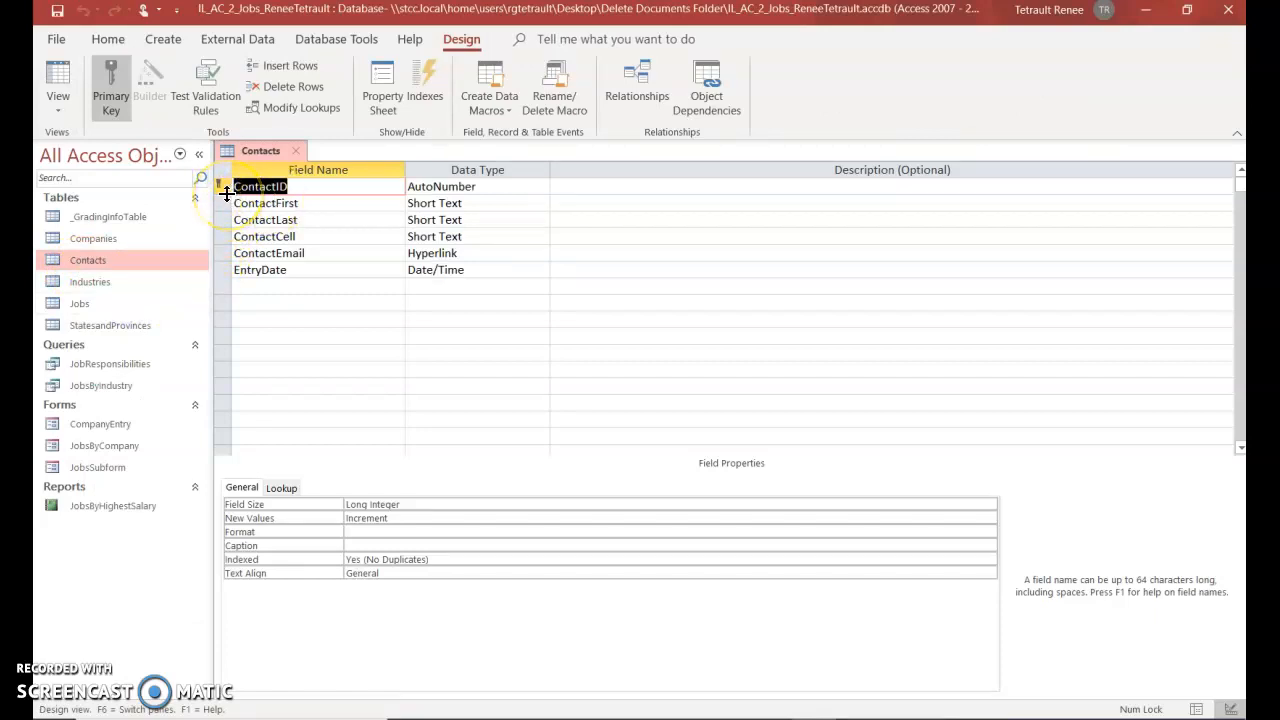
{"action": "right_click", "coordinate": [253, 148]}
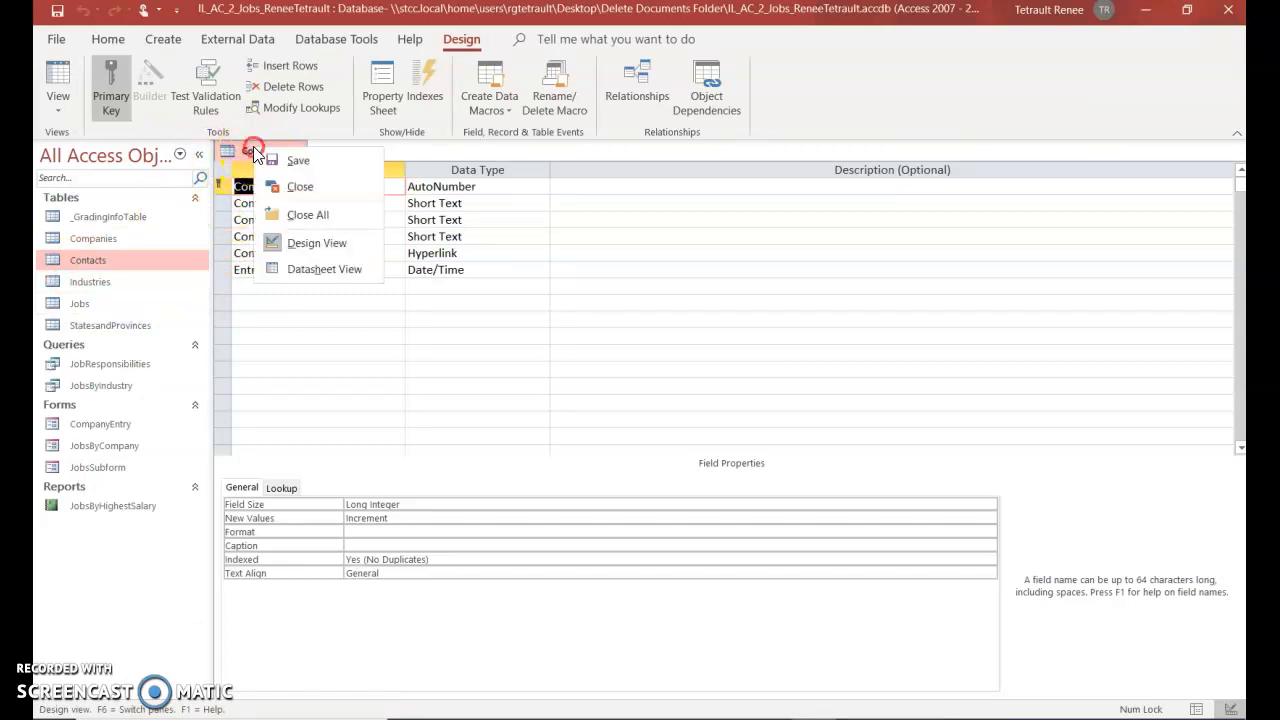
{"action": "left_click", "coordinate": [276, 181]}
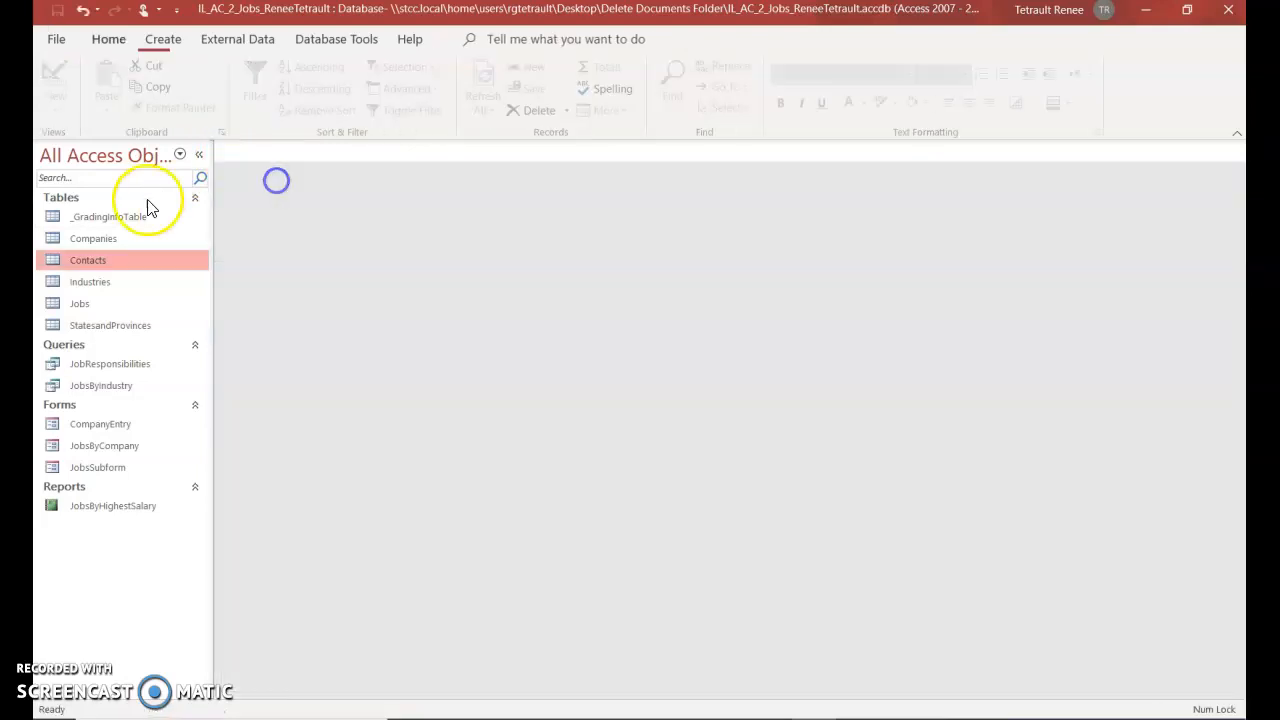
Review which field is the primary key of the Companies table in Design View, and close the table.
{"action": "right_click", "coordinate": [106, 241]}
{"action": "left_click", "coordinate": [134, 280]}
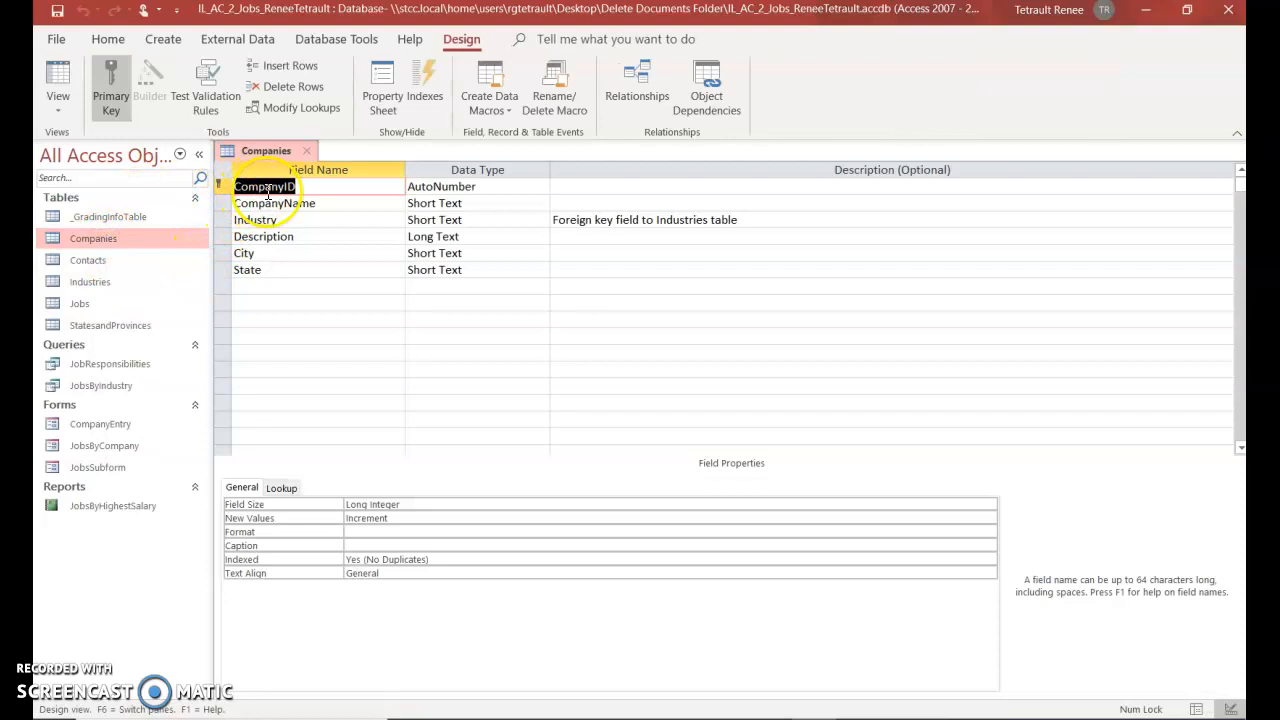
{"action": "right_click", "coordinate": [115, 243]}
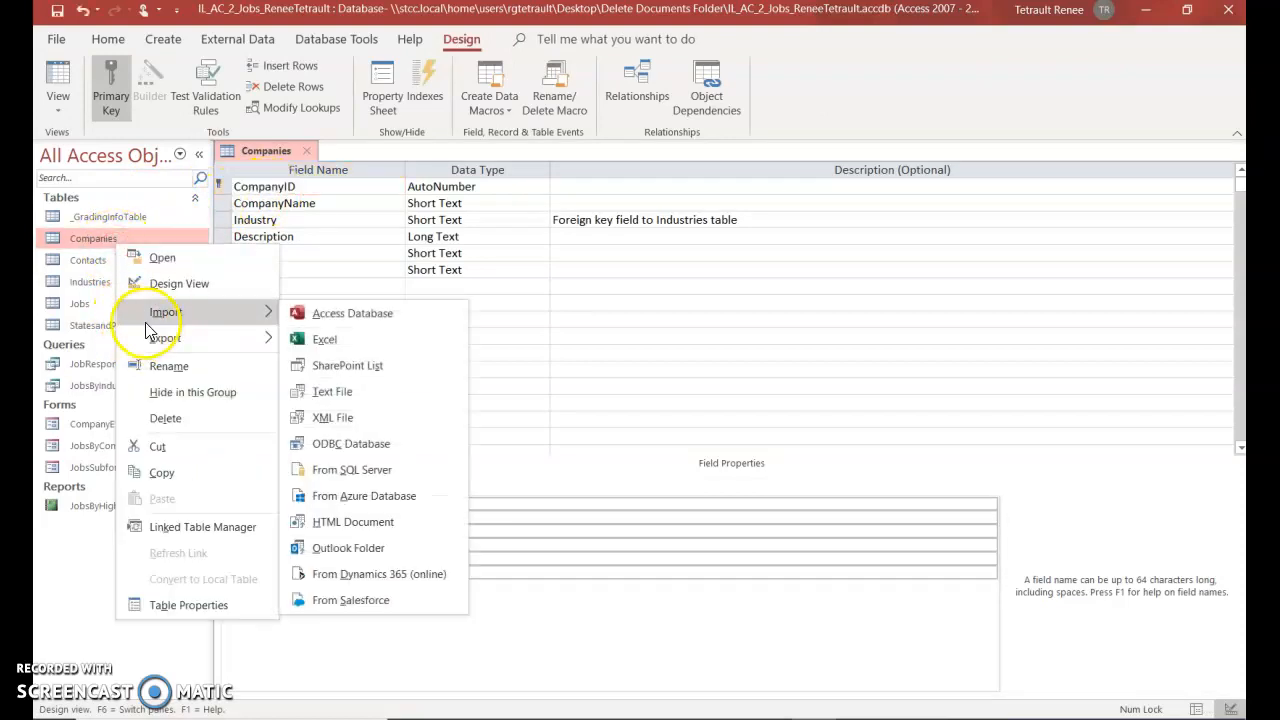
{"action": "right_click", "coordinate": [245, 151]}
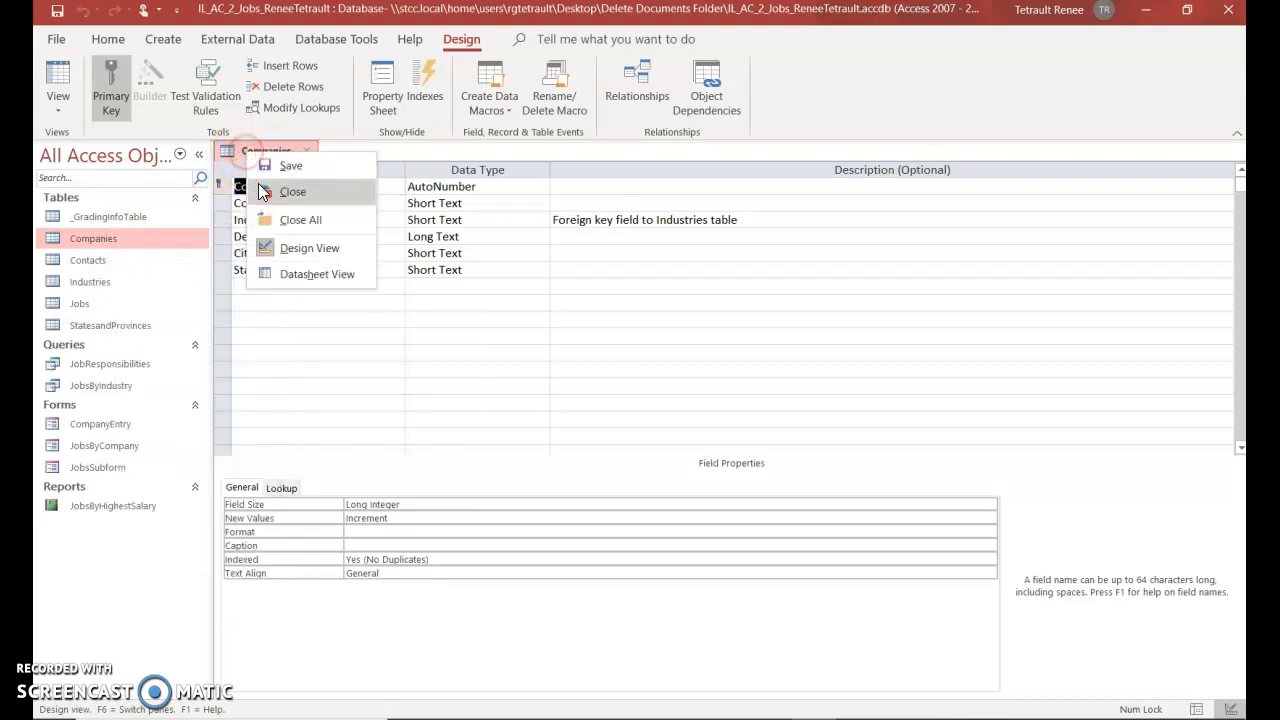
{"action": "left_click", "coordinate": [262, 193]}
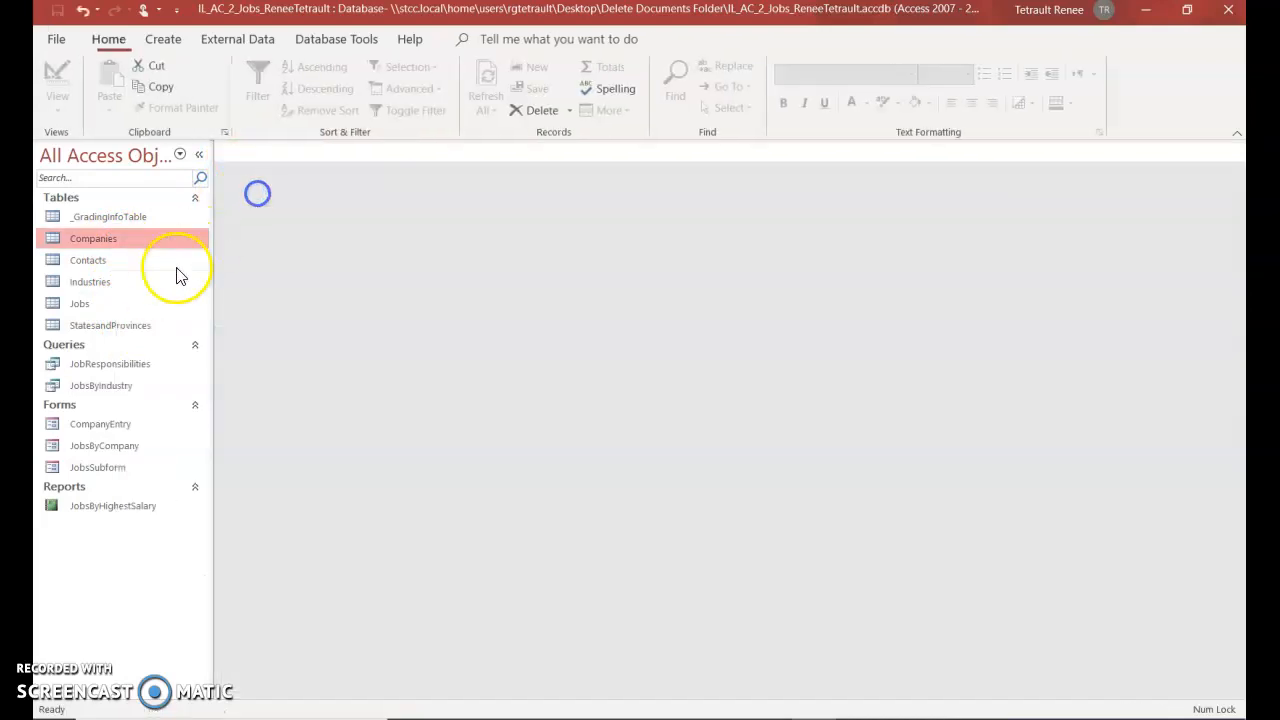
Check the Industries table's primary key field in Design View, and close the table.
{"action": "right_click", "coordinate": [96, 286]}
{"action": "left_click", "coordinate": [138, 328]}
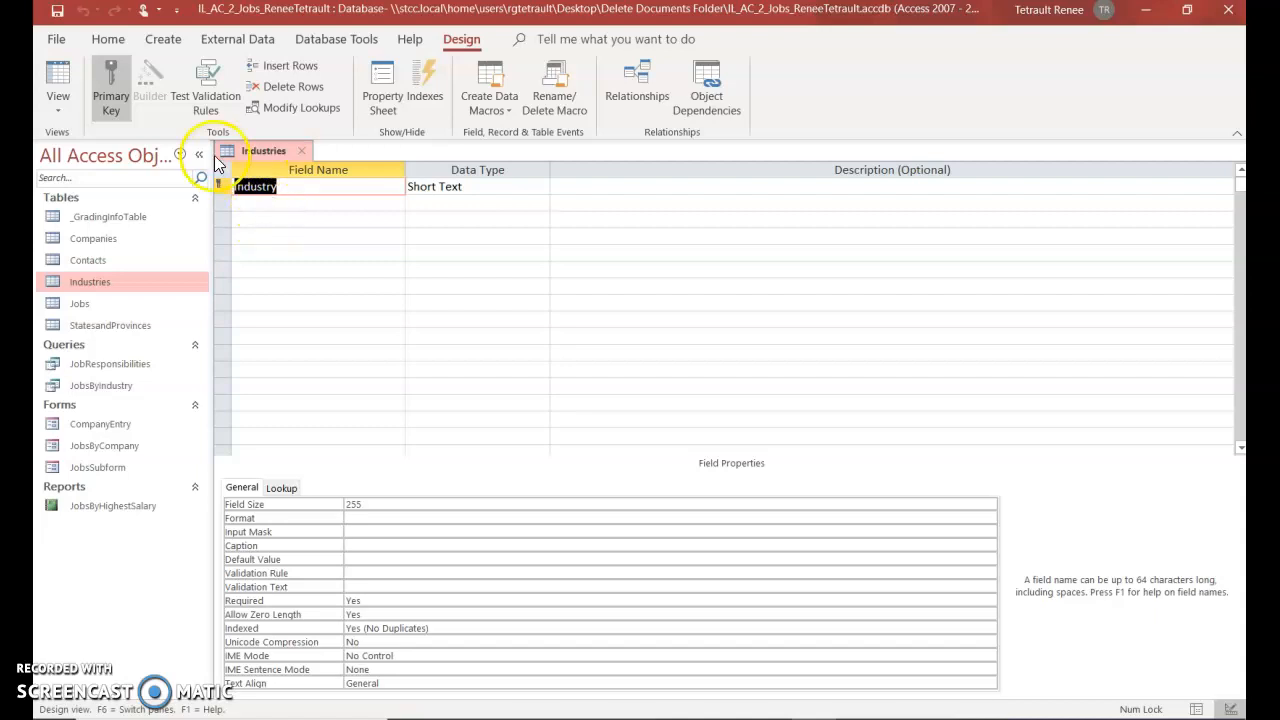
{"action": "right_click", "coordinate": [249, 150]}
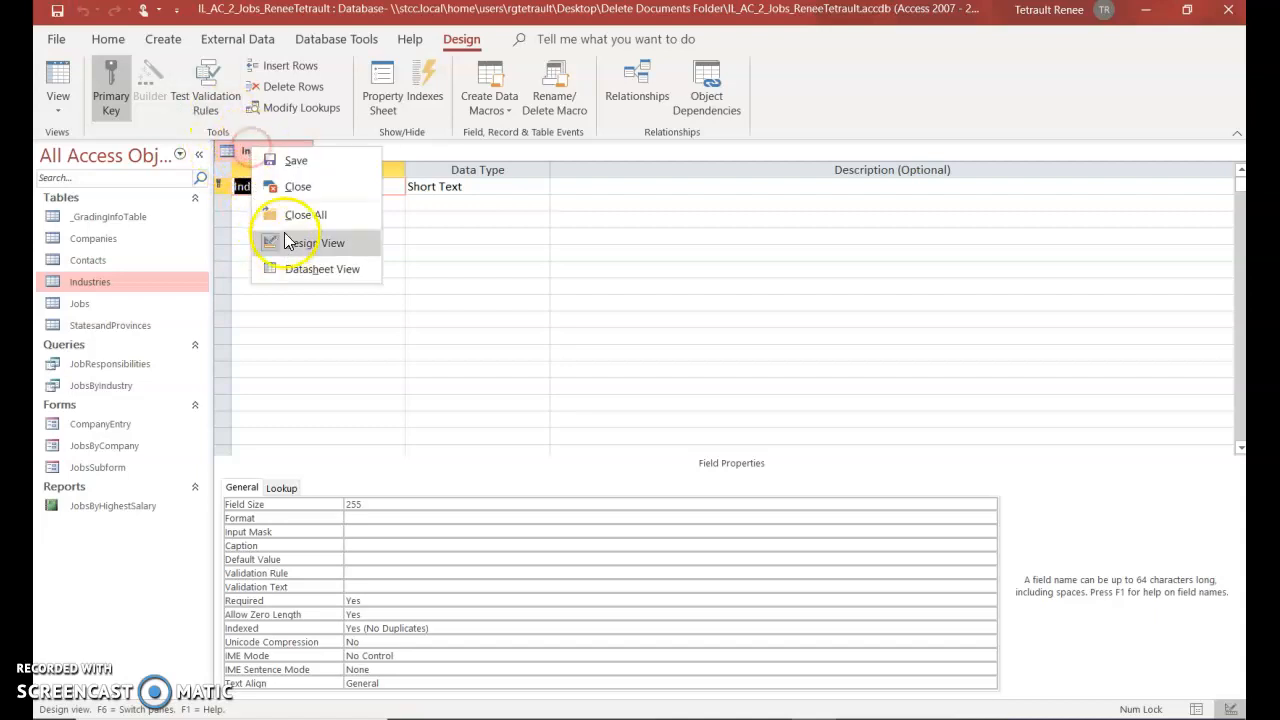
{"action": "left_click", "coordinate": [293, 190]}
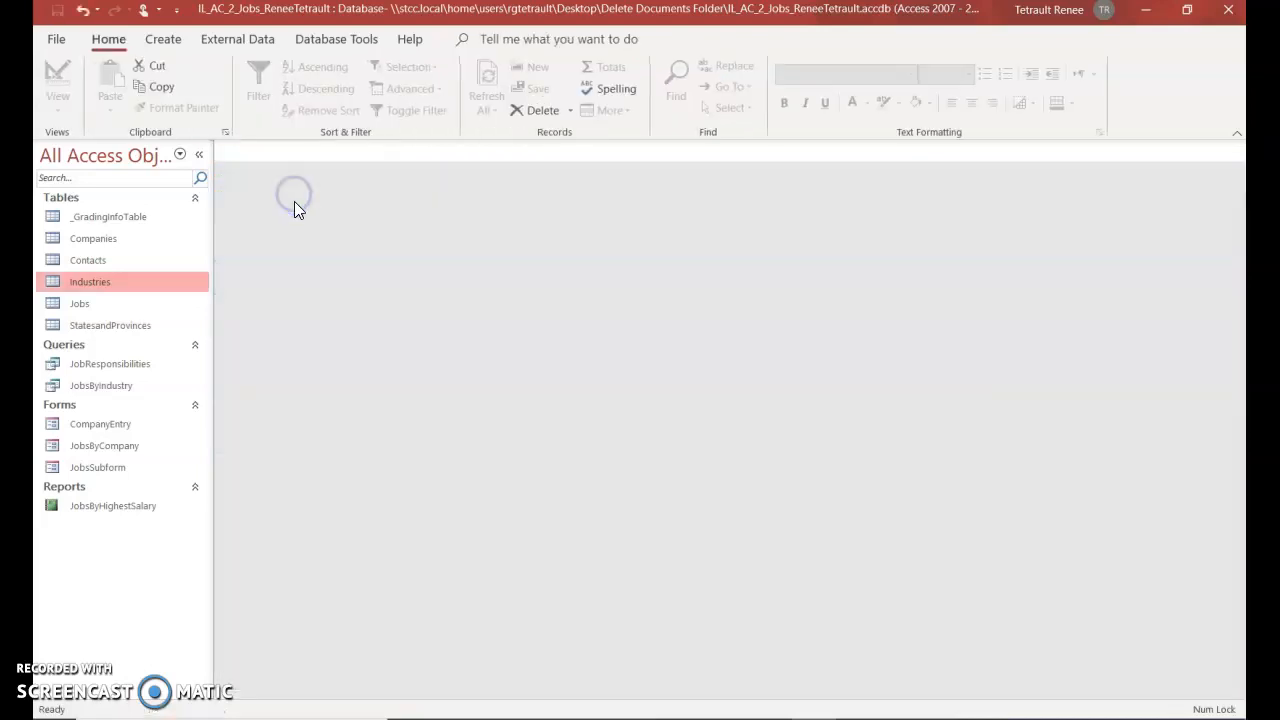
Check which field is the primary key of the Jobs table in Design View, and close the table.
{"action": "right_click", "coordinate": [74, 302]}
{"action": "left_click", "coordinate": [110, 342]}
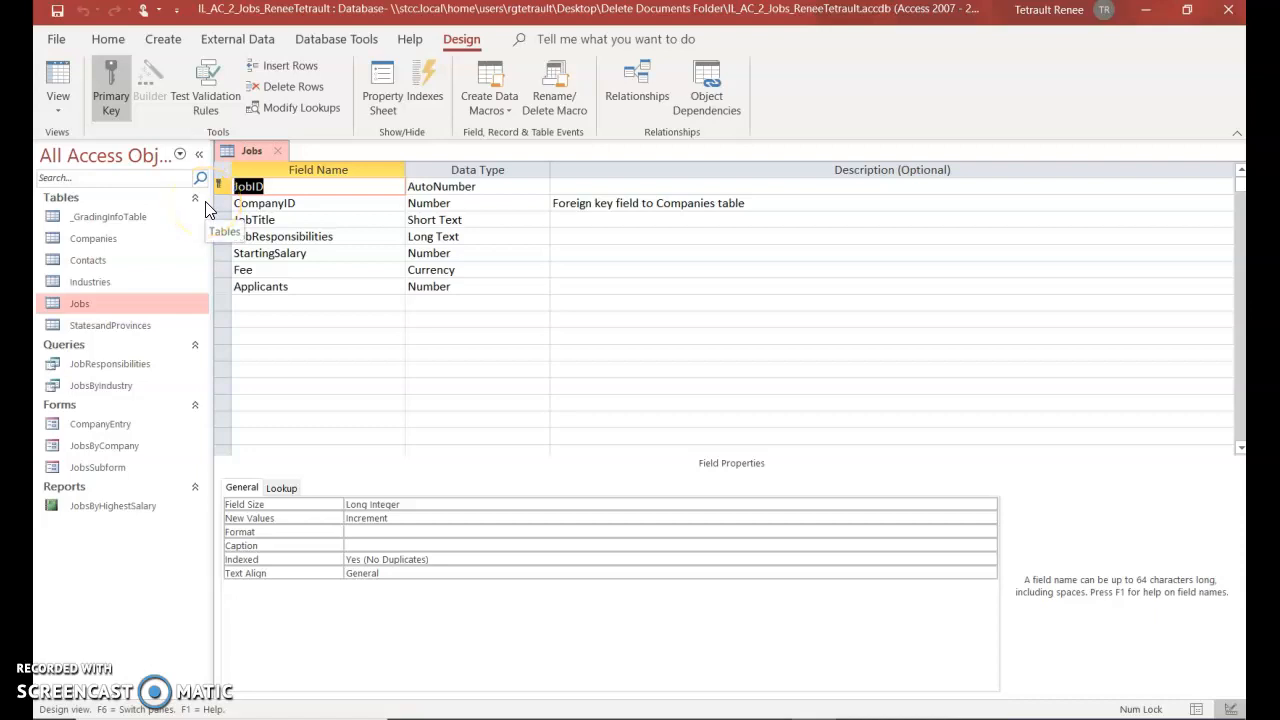
{"action": "right_click", "coordinate": [247, 151]}
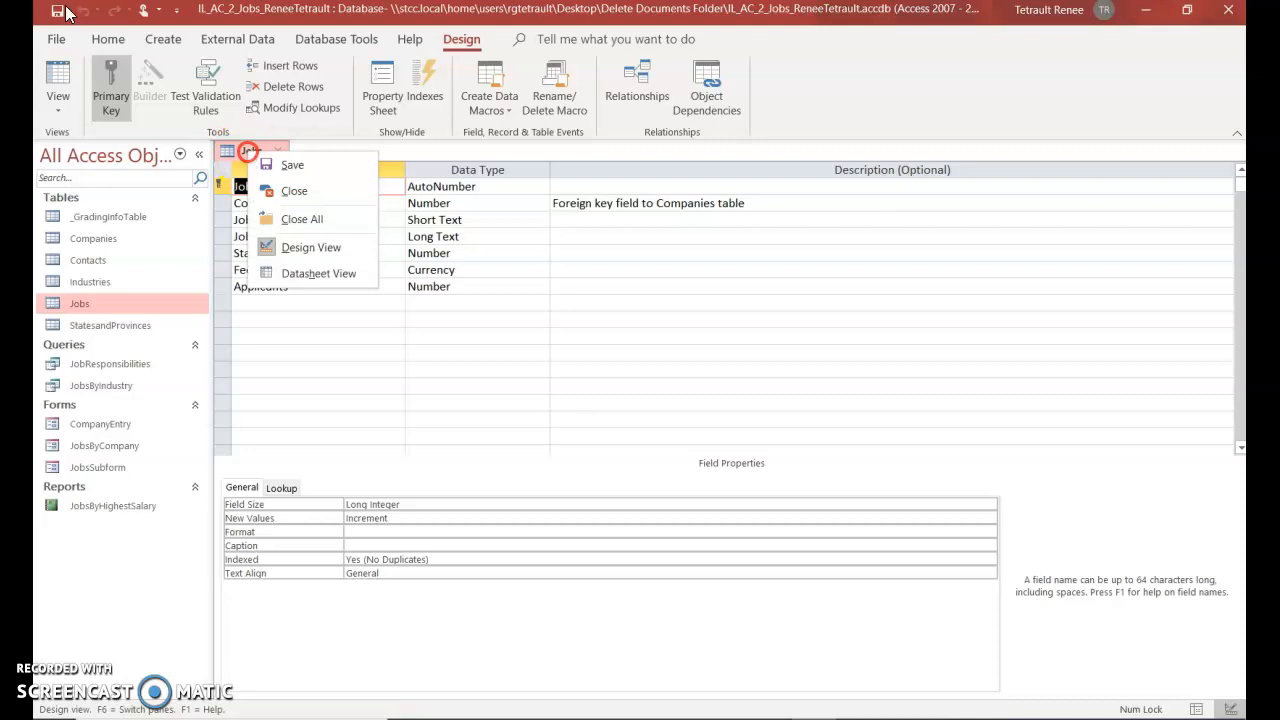
{"action": "left_click", "coordinate": [265, 195]}
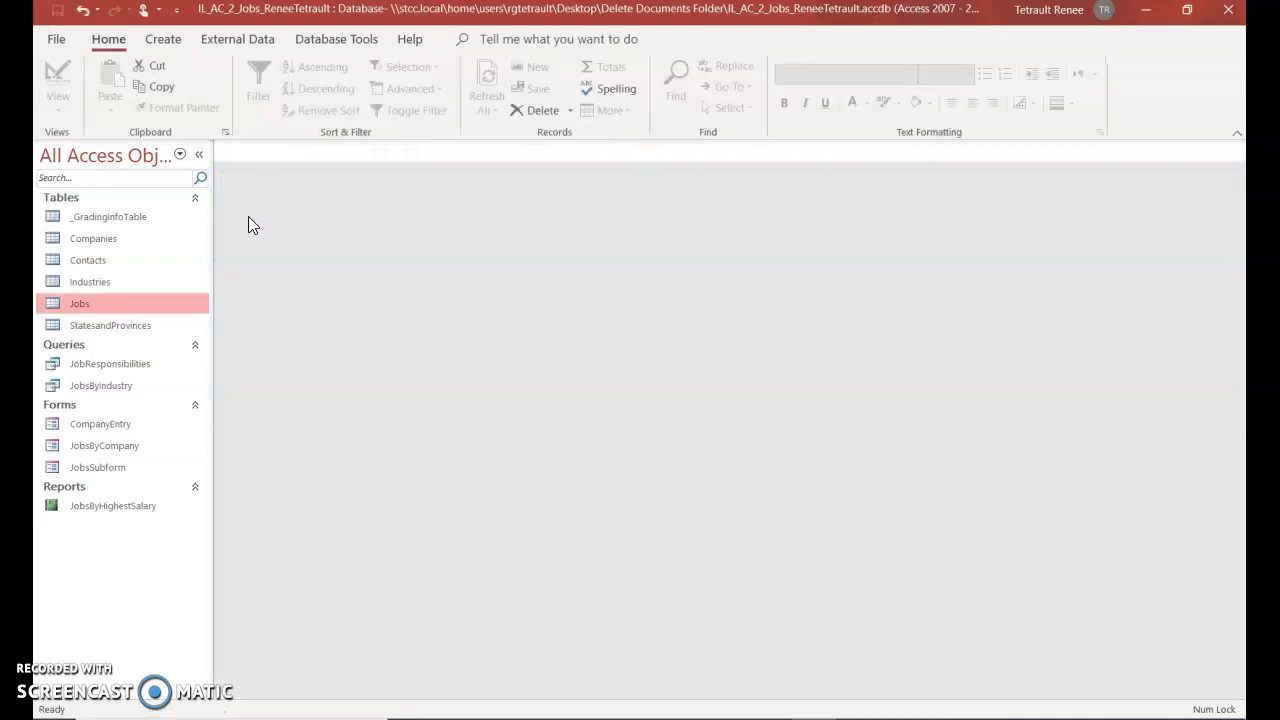
Review the primary key field of the StatesandProvinces table in Design View, and close the table.
{"action": "left_click", "coordinate": [79, 329]}
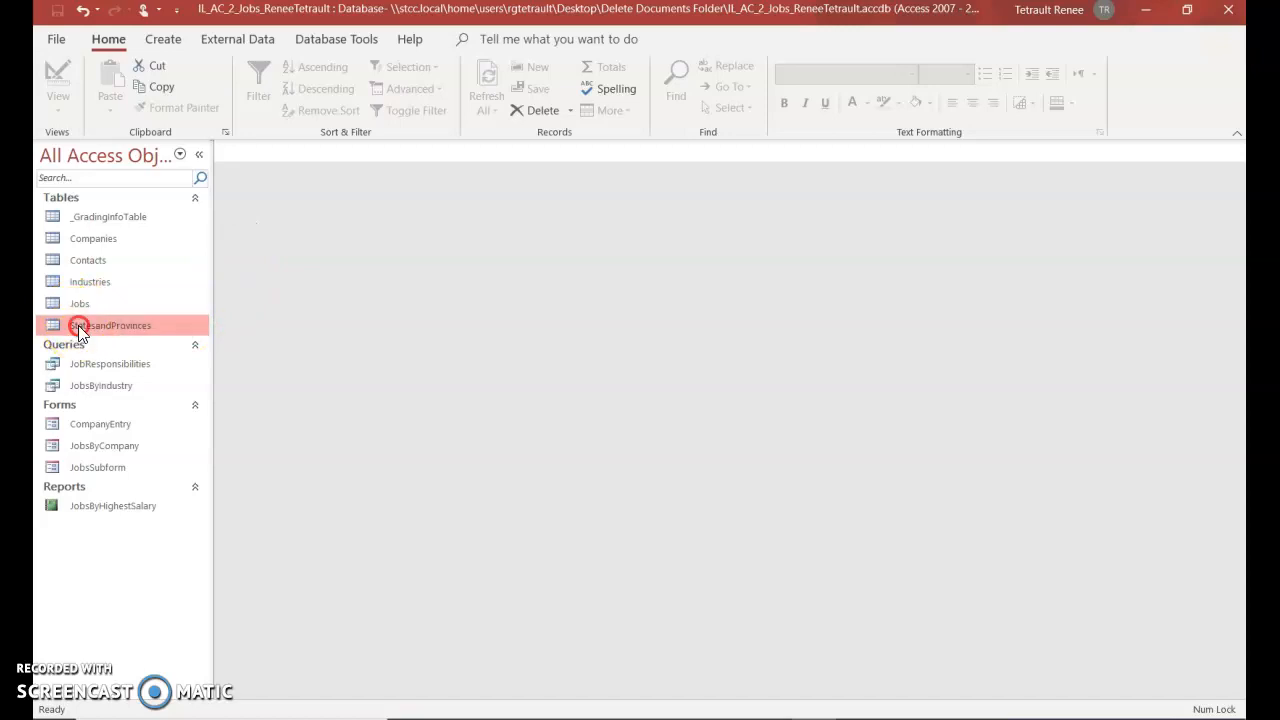
{"action": "right_click", "coordinate": [80, 333]}
{"action": "left_click", "coordinate": [137, 367]}
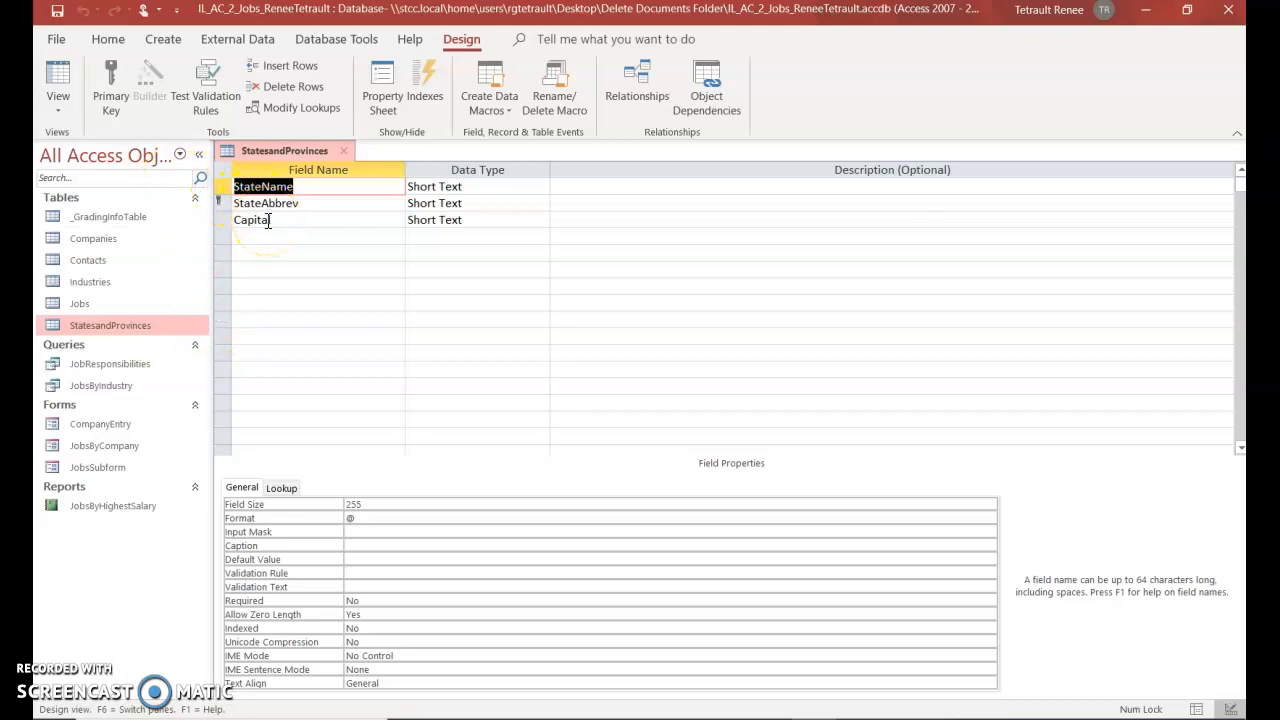
{"action": "right_click", "coordinate": [244, 148]}
{"action": "left_click", "coordinate": [288, 185]}
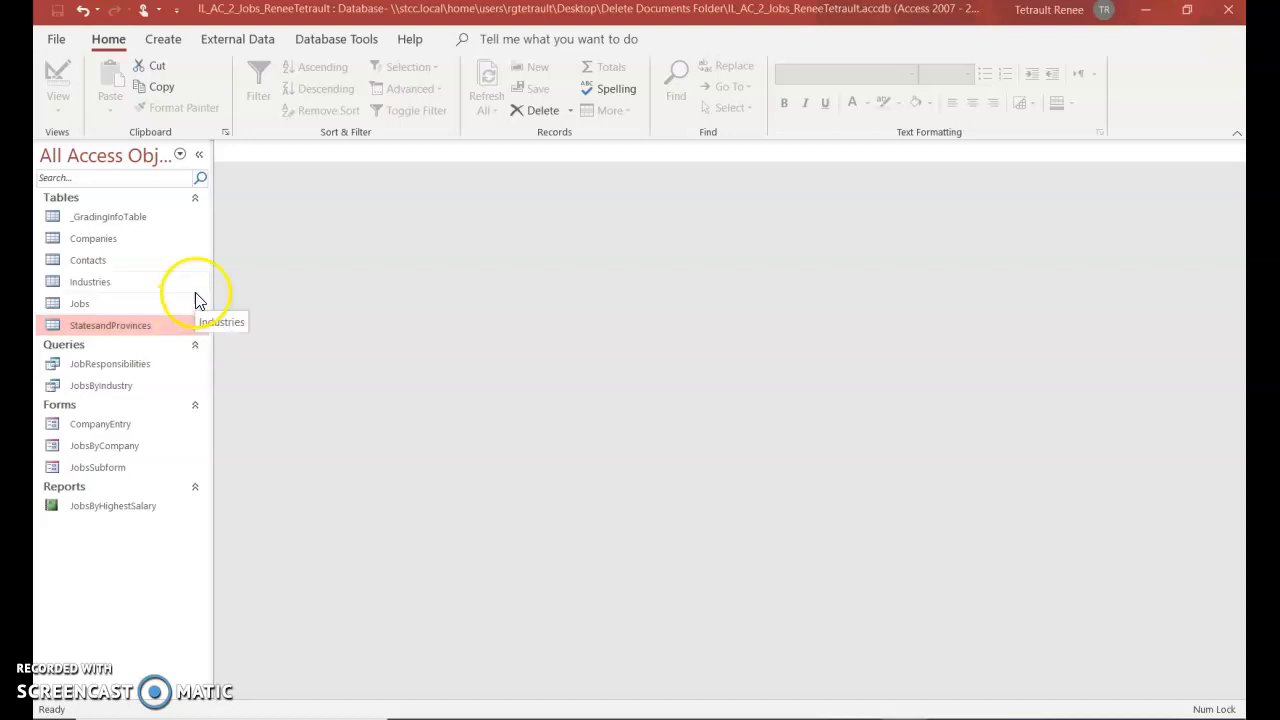
Open the Relationships window and arrange it so the Companies and Jobs lists show all their fields, with Contacts moved below Jobs.
{"action": "left_click", "coordinate": [350, 46]}
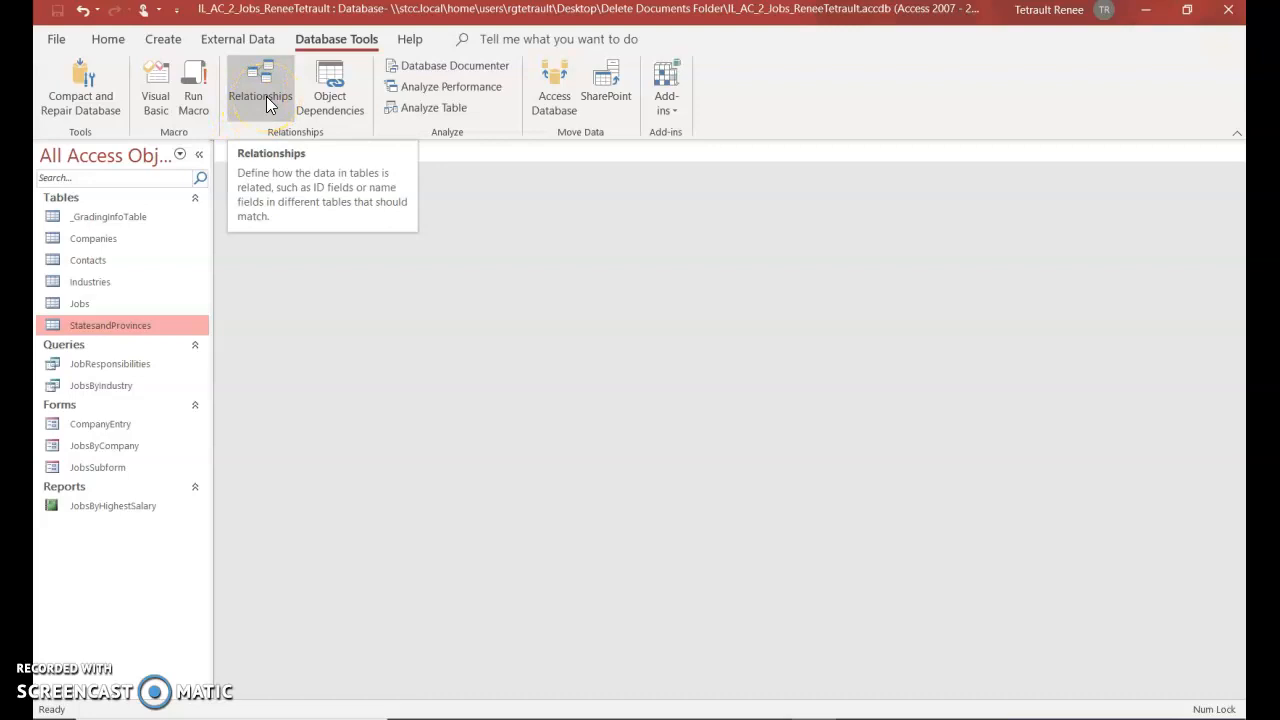
{"action": "left_click", "coordinate": [268, 105]}
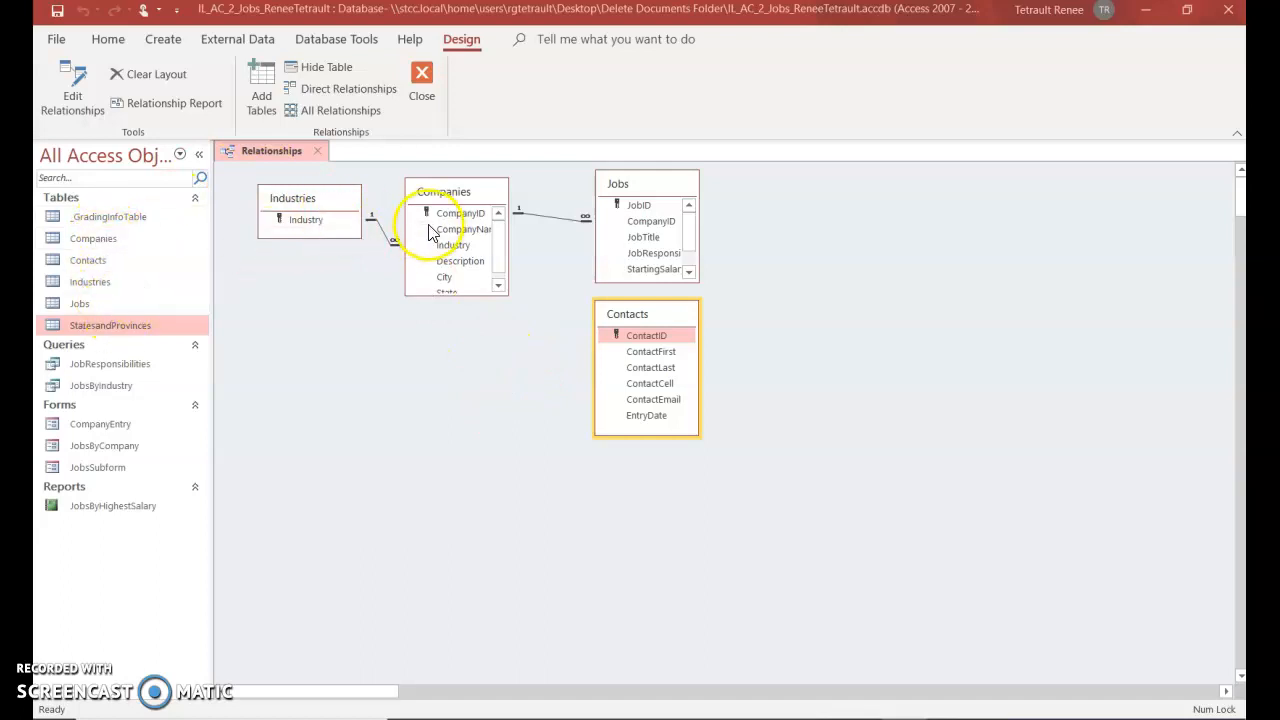
{"action": "left_click_drag", "start_coordinate": [455, 295], "coordinate": [452, 322]}
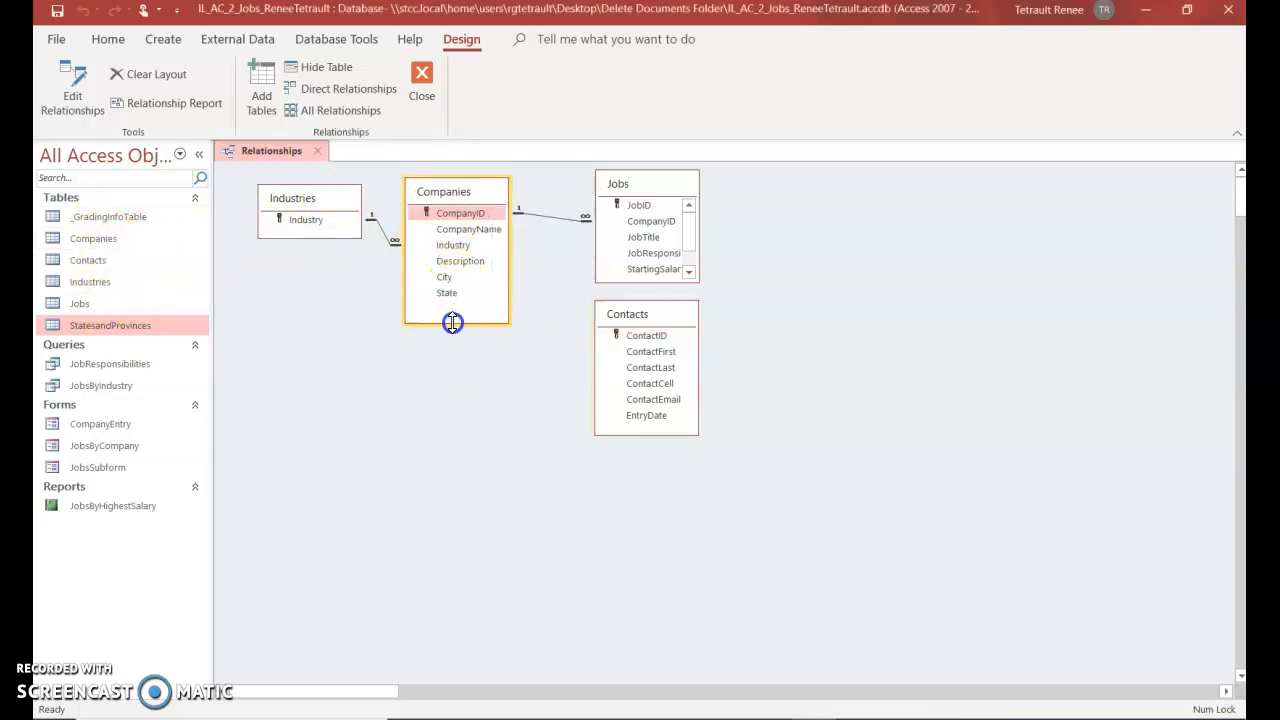
{"action": "left_click_drag", "start_coordinate": [640, 314], "coordinate": [639, 360]}
{"action": "left_click", "coordinate": [661, 285]}
{"action": "left_click_drag", "start_coordinate": [655, 283], "coordinate": [640, 325]}
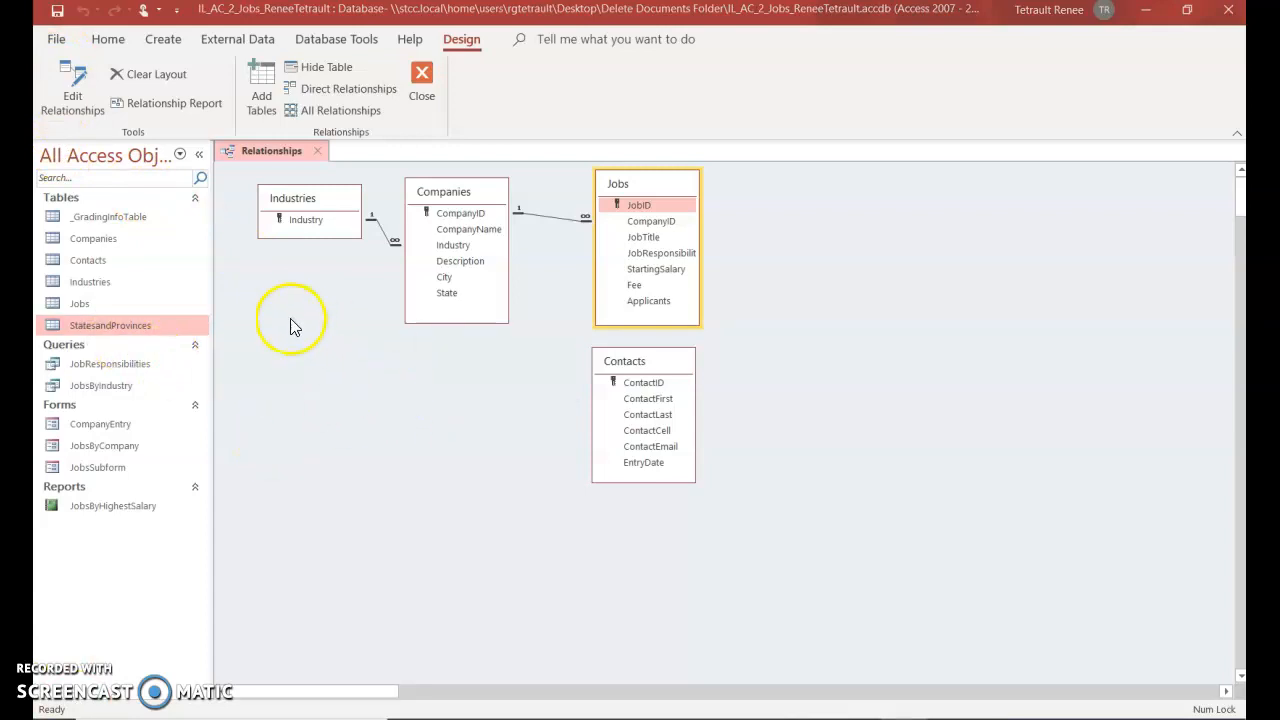
Add StatesandProvinces below Industries and relate its StateAbbrev field to State in Companies, enforcing referential integrity.
{"action": "left_click_drag", "start_coordinate": [86, 325], "coordinate": [343, 393]}
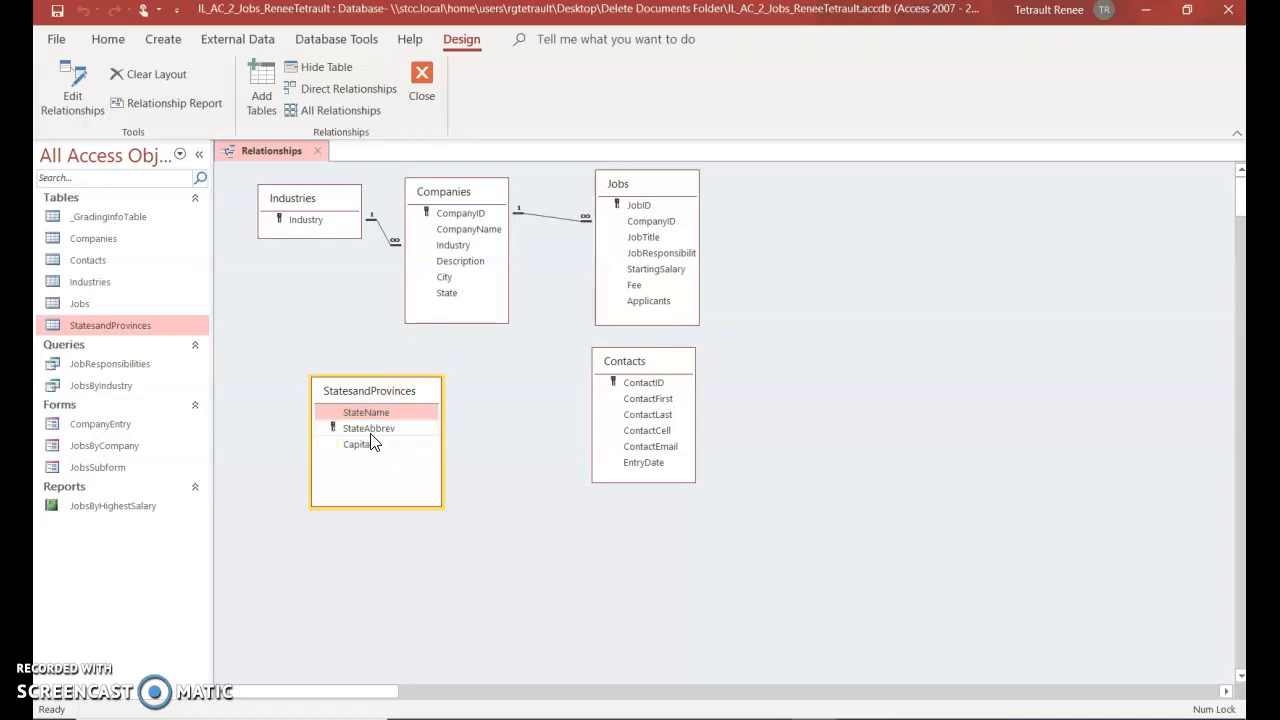
{"action": "left_click_drag", "start_coordinate": [405, 390], "coordinate": [337, 331]}
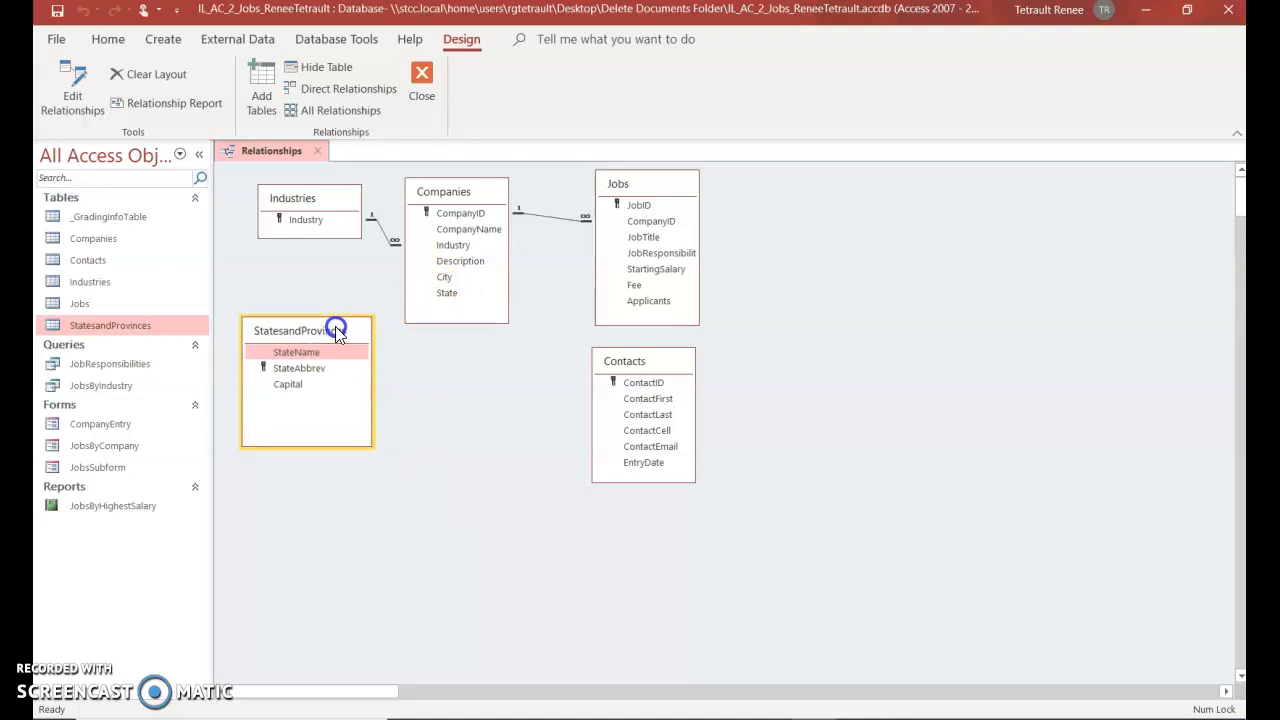
{"action": "left_click", "coordinate": [306, 376]}
{"action": "left_click_drag", "start_coordinate": [304, 368], "coordinate": [332, 366]}
{"action": "left_click_drag", "start_coordinate": [332, 366], "coordinate": [447, 300]}
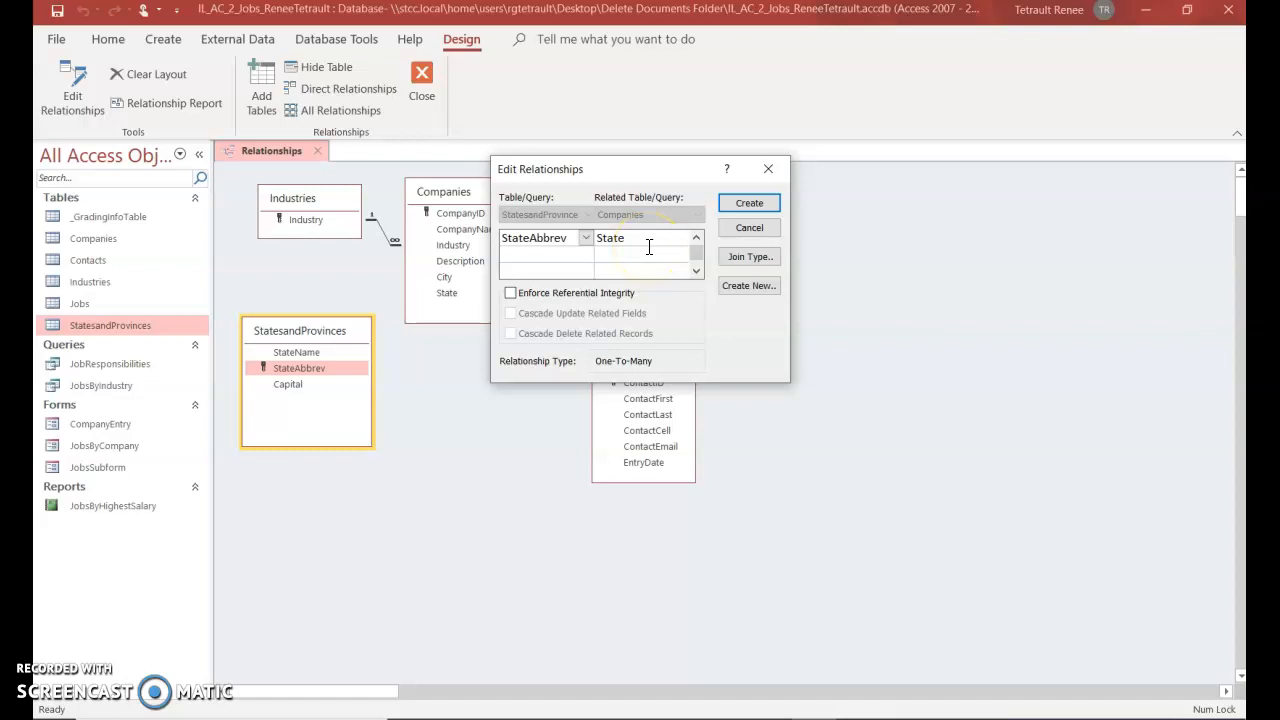
{"action": "left_click", "coordinate": [511, 294]}
{"action": "left_click", "coordinate": [742, 205]}
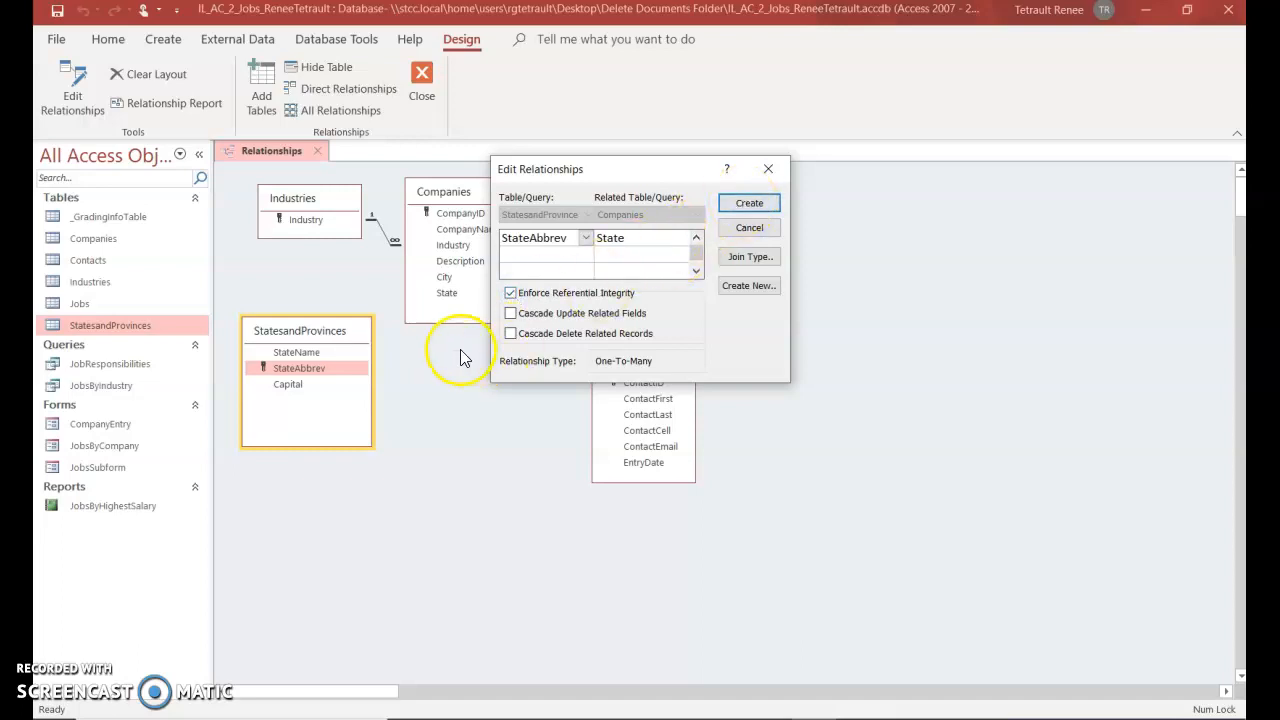
{"action": "left_click", "coordinate": [741, 204]}
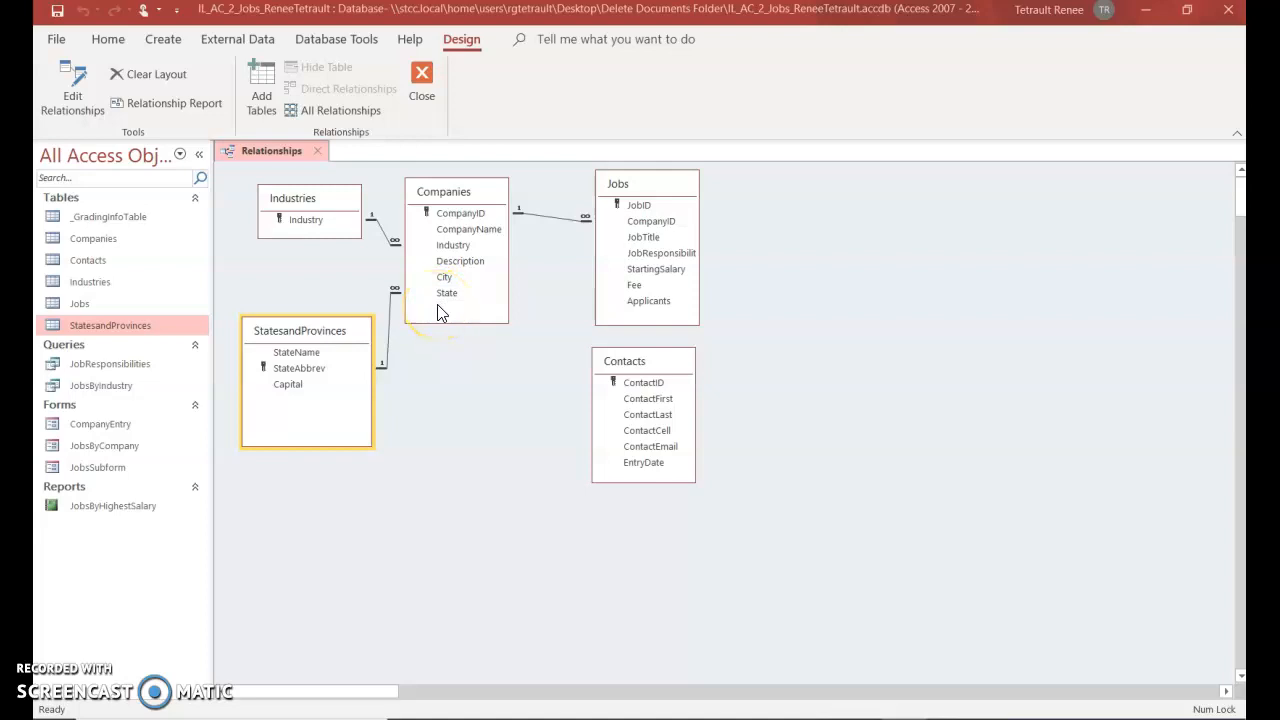
Open the Contacts table's design from the Relationships window and add a CompanyID field with the Number data type.
{"action": "right_click", "coordinate": [626, 362]}
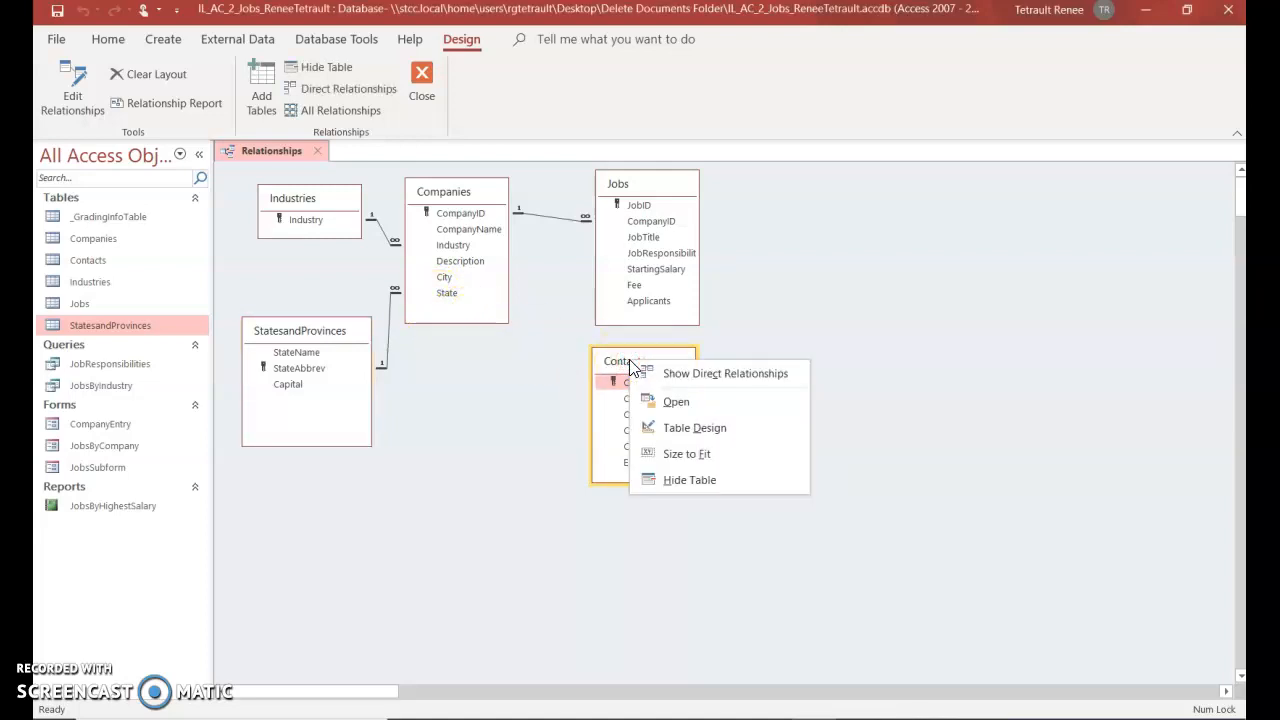
{"action": "left_click", "coordinate": [668, 427]}
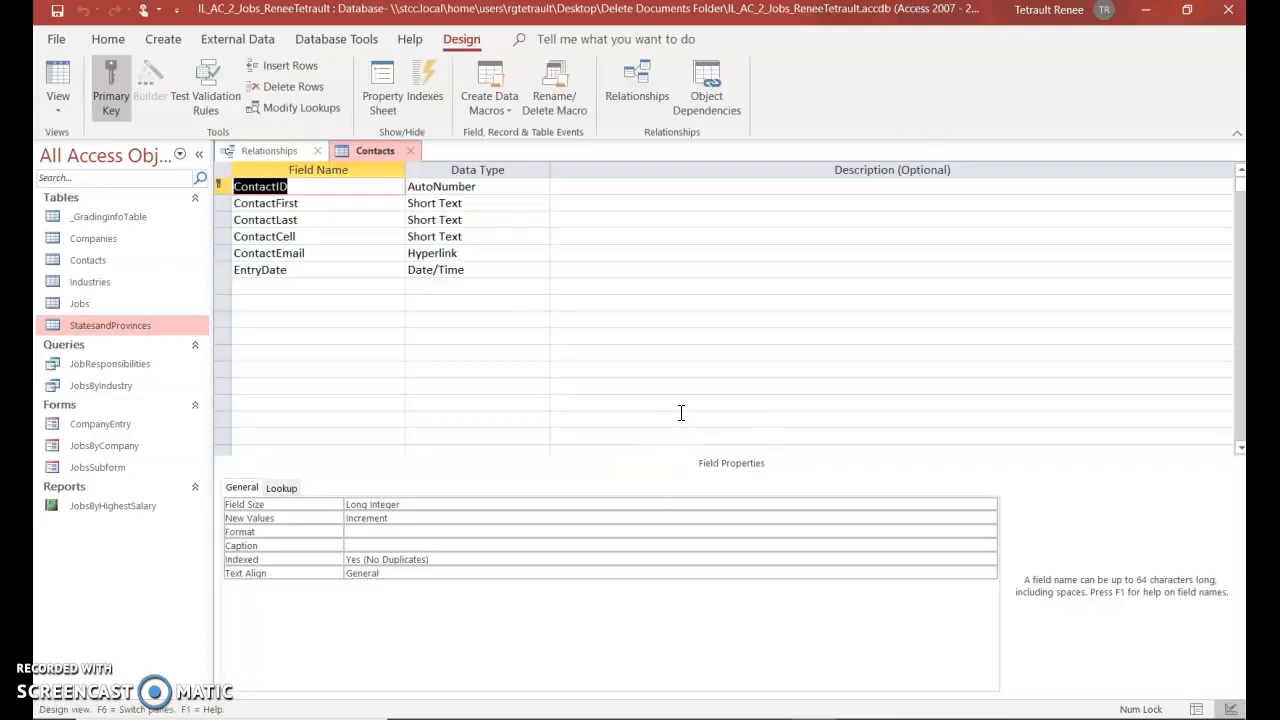
{"action": "left_click", "coordinate": [284, 287]}
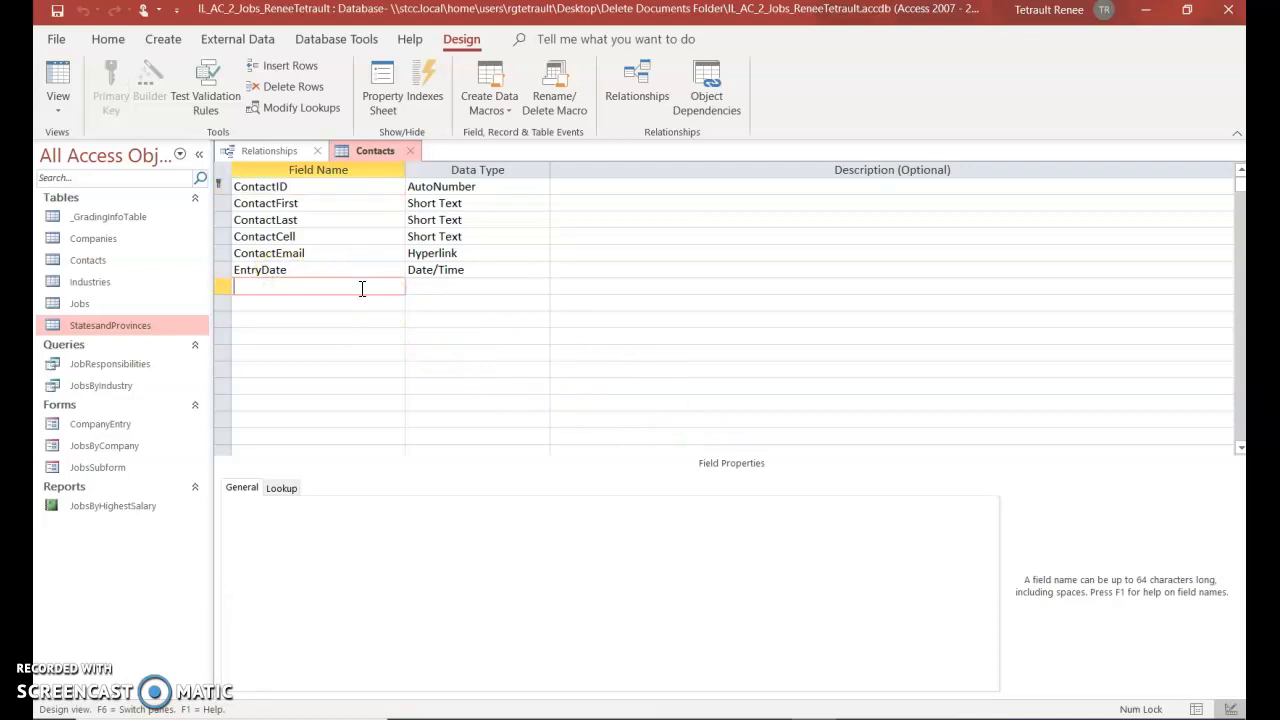
{"action": "type", "text": "CompanyID"}
{"action": "key", "text": "Tab"}
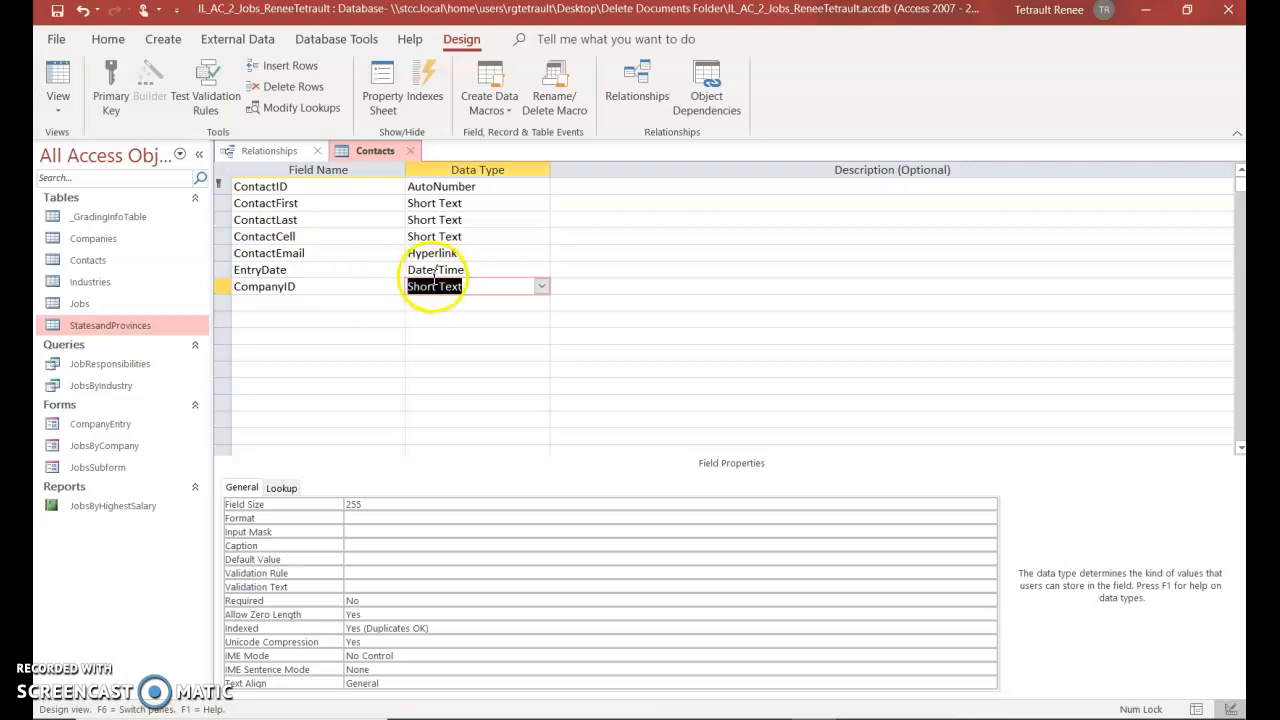
{"action": "type", "text": "number"}
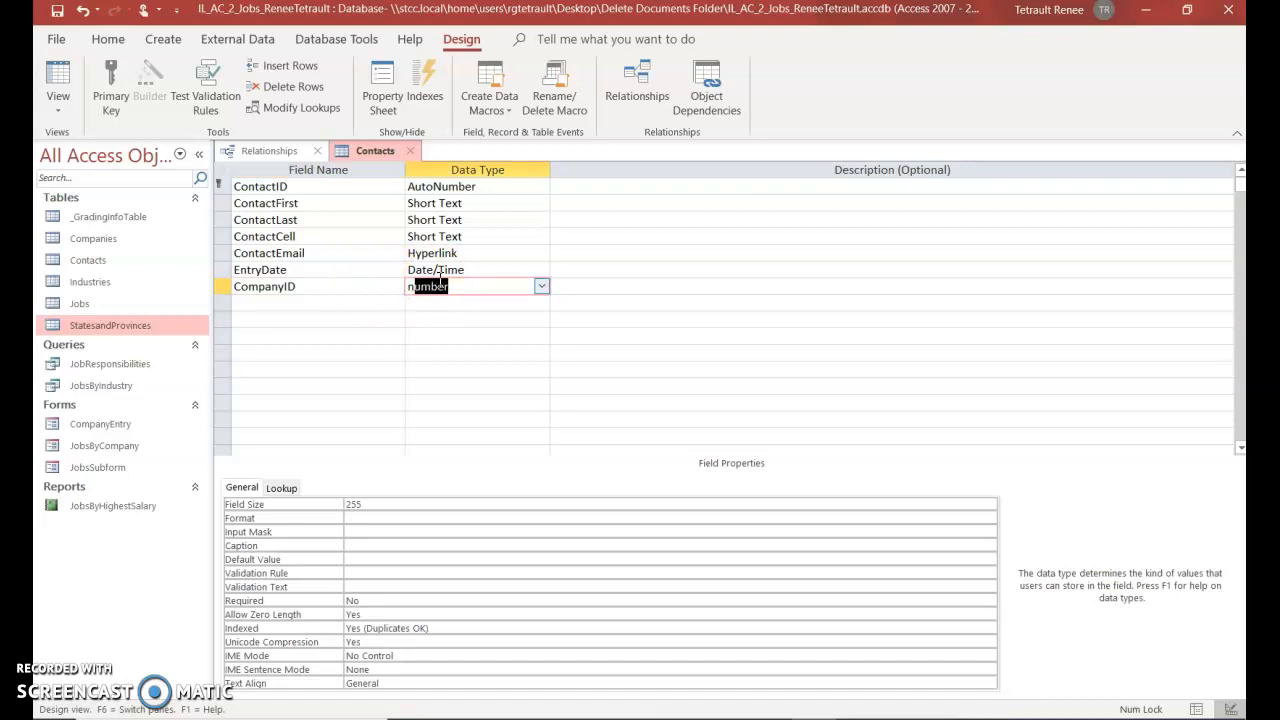
{"action": "left_click", "coordinate": [478, 302]}
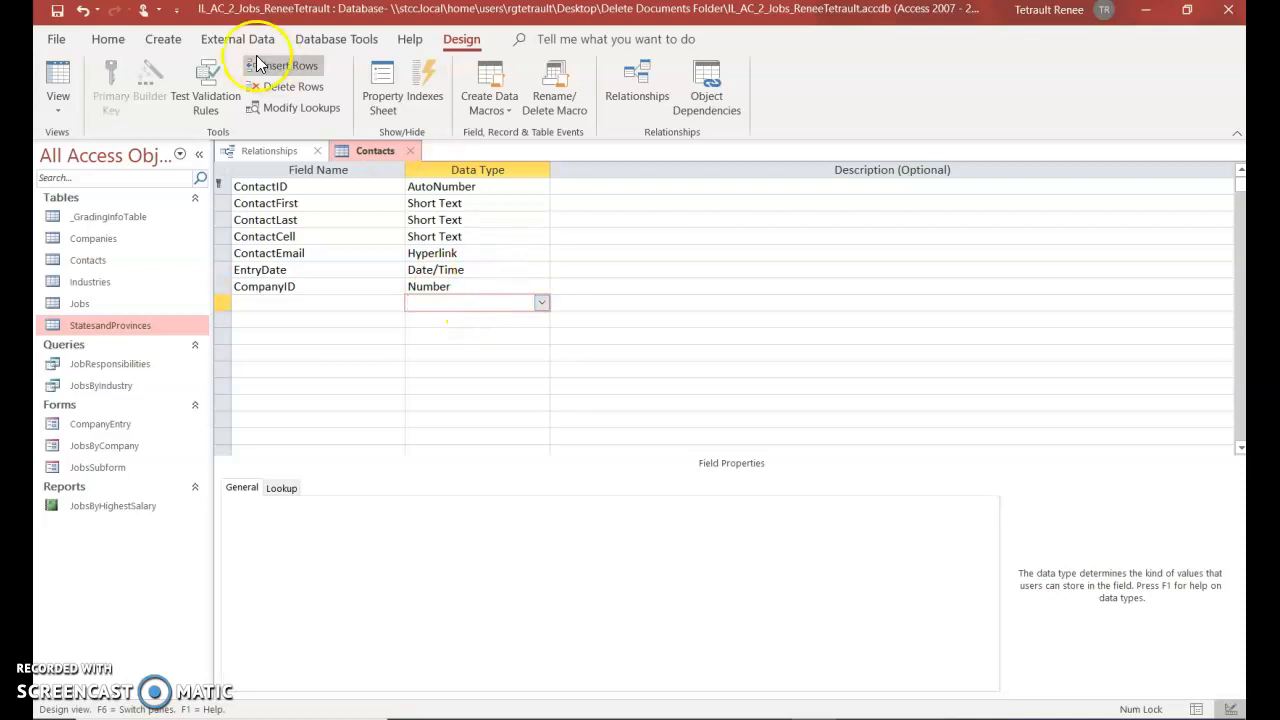
Save the Contacts table's design changes and close the table.
{"action": "right_click", "coordinate": [364, 151]}
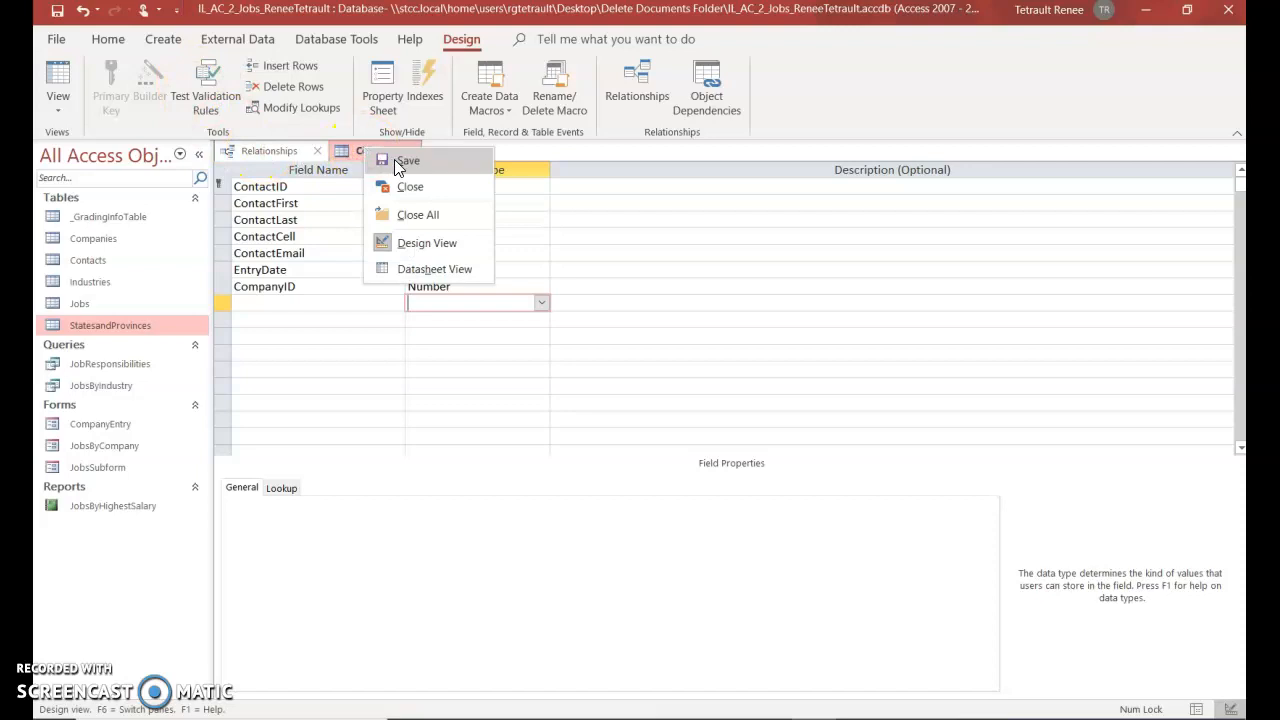
{"action": "left_click", "coordinate": [400, 161]}
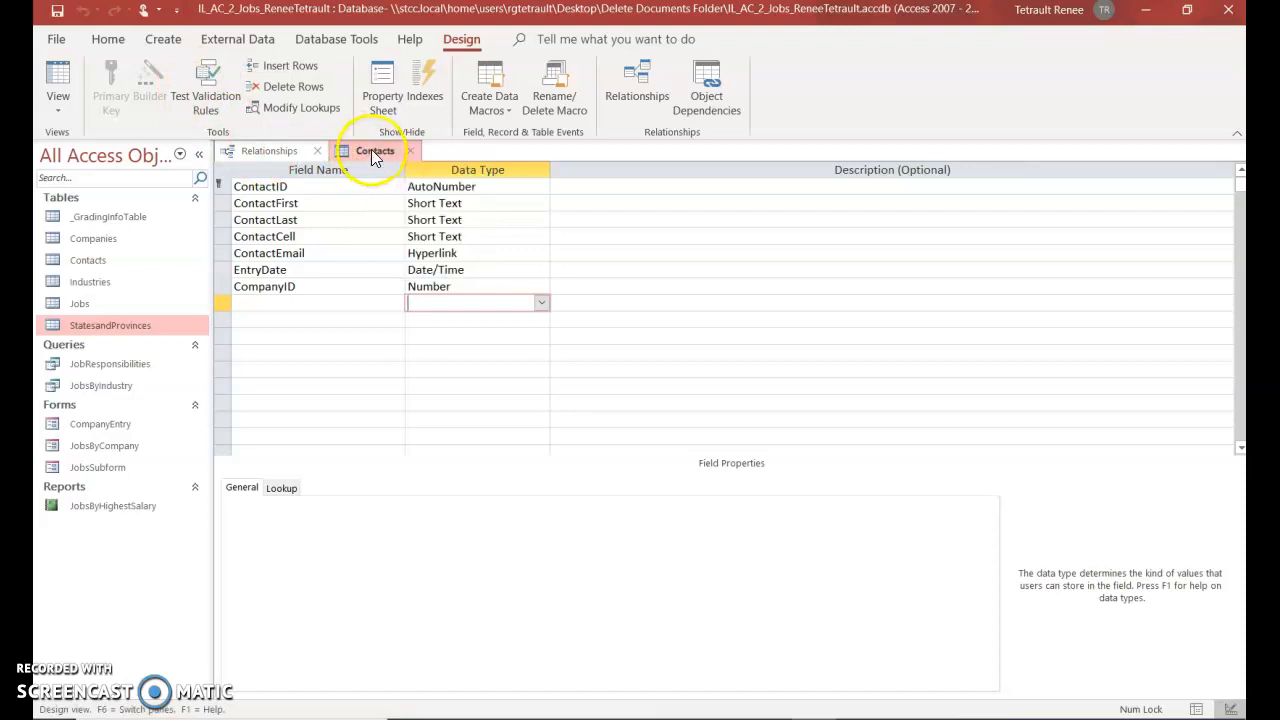
{"action": "right_click", "coordinate": [371, 151]}
{"action": "left_click", "coordinate": [414, 192]}
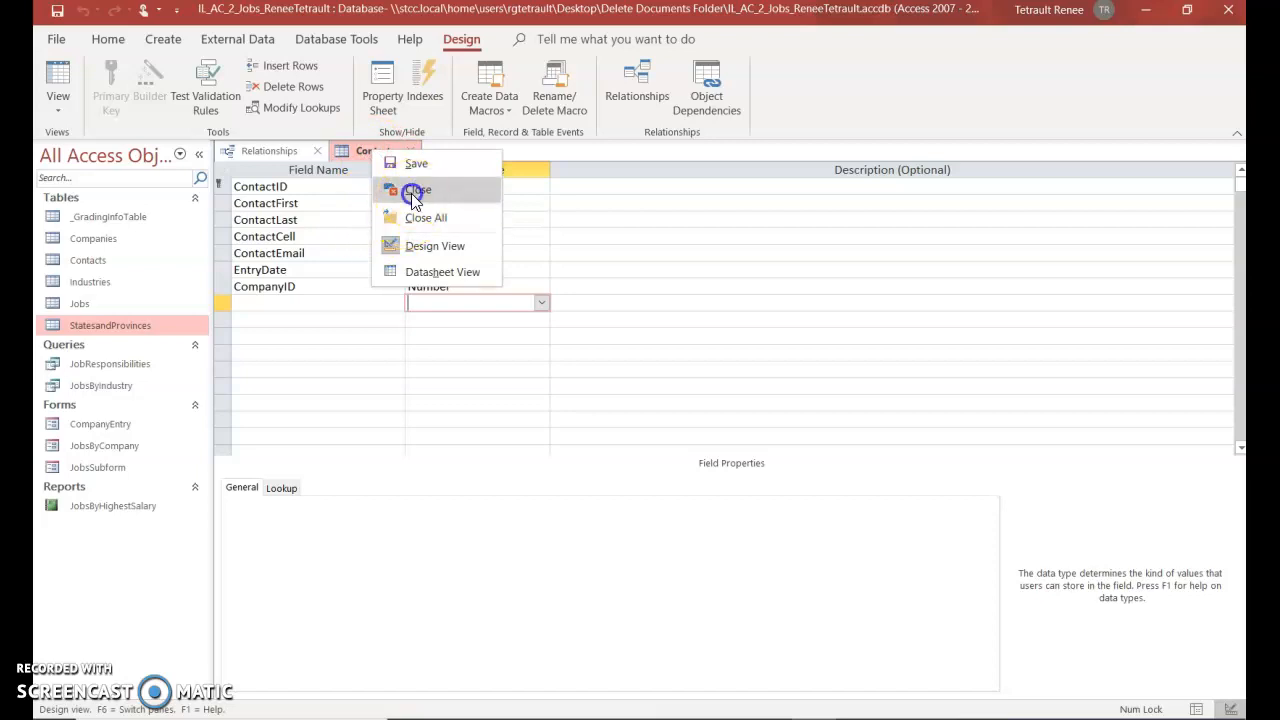
Lengthen the Contacts field list and relate CompanyID in Companies to CompanyID in Contacts, enforcing referential integrity.
{"action": "left_click_drag", "start_coordinate": [648, 484], "coordinate": [652, 512]}
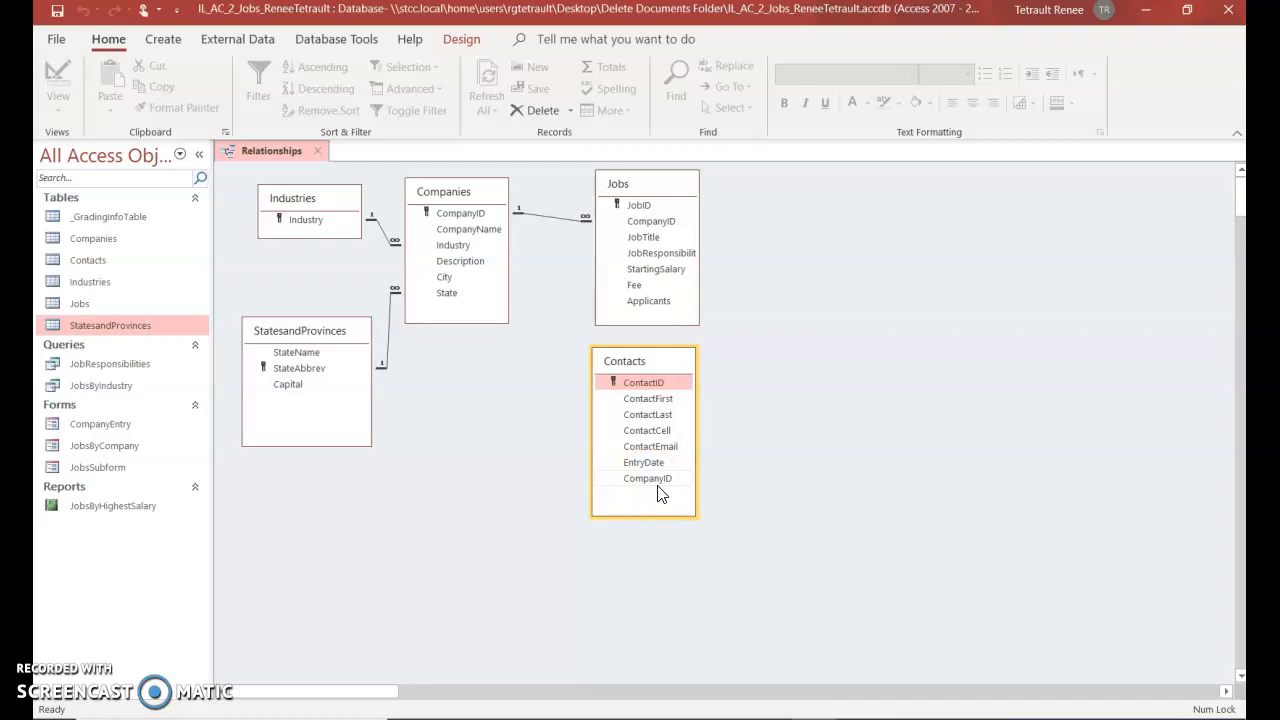
{"action": "left_click", "coordinate": [651, 478]}
{"action": "left_click", "coordinate": [474, 216]}
{"action": "left_click_drag", "start_coordinate": [474, 221], "coordinate": [645, 482]}
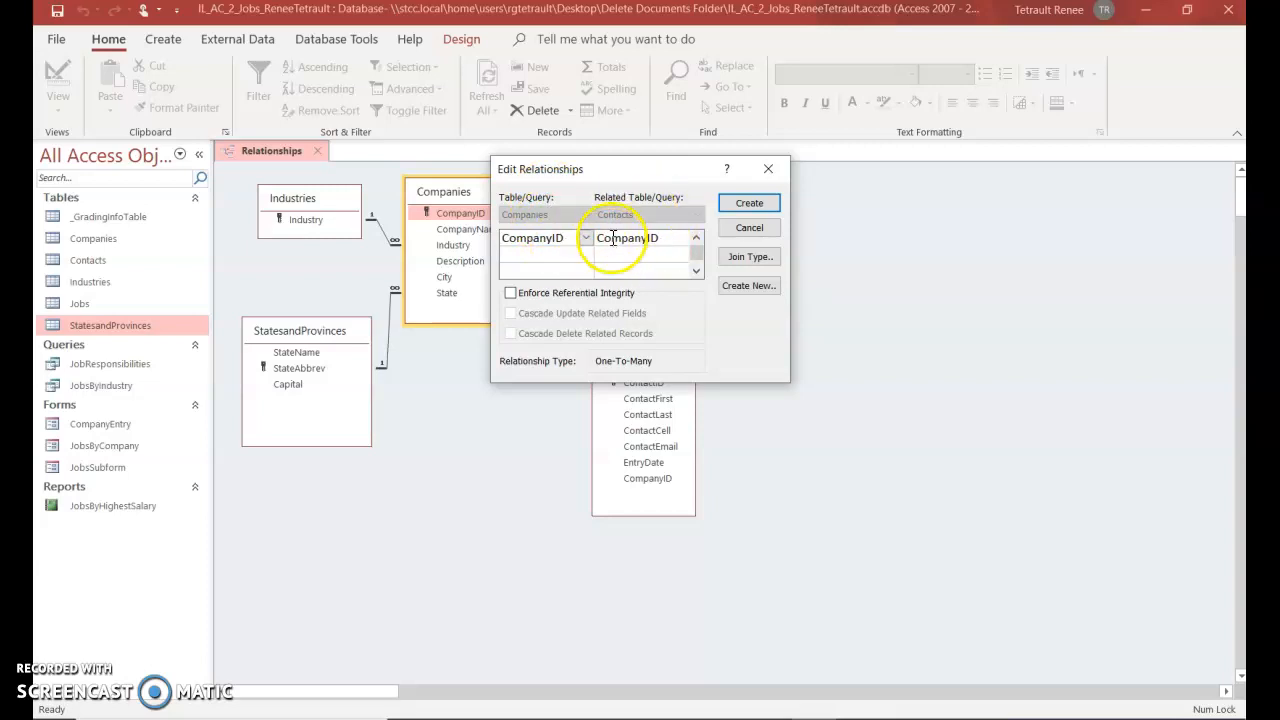
{"action": "left_click", "coordinate": [511, 293]}
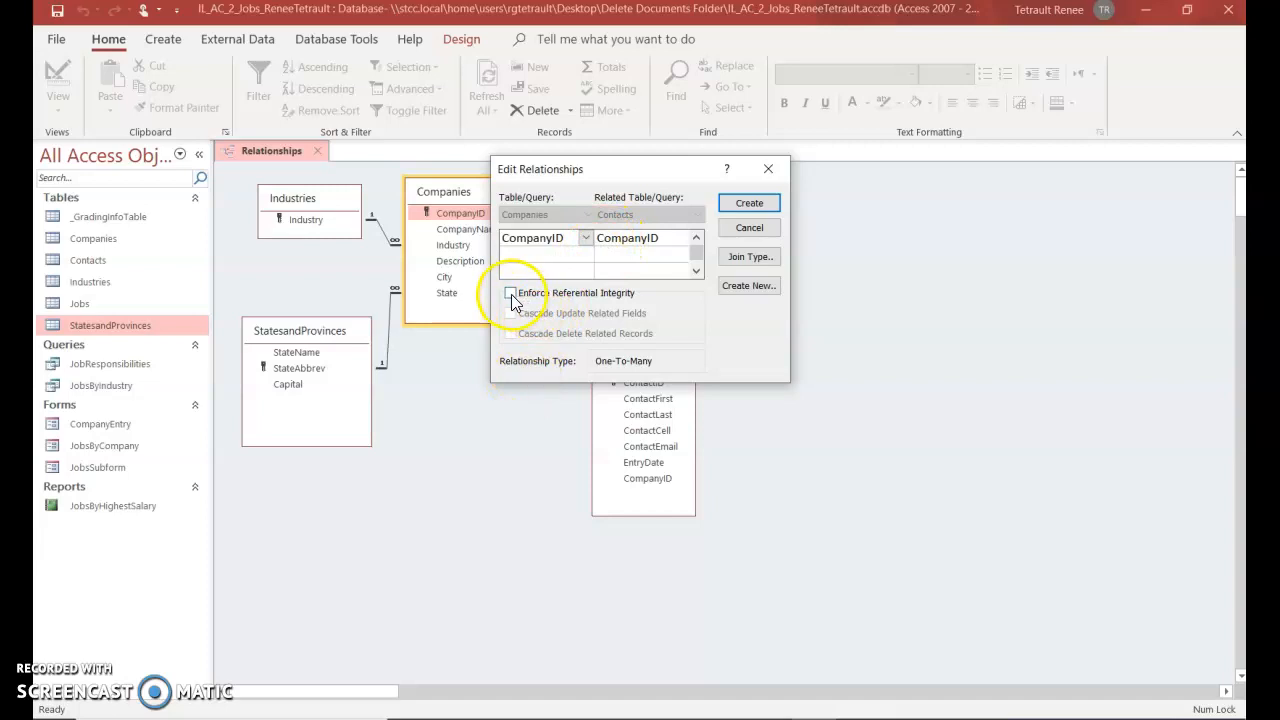
{"action": "left_click", "coordinate": [772, 202]}
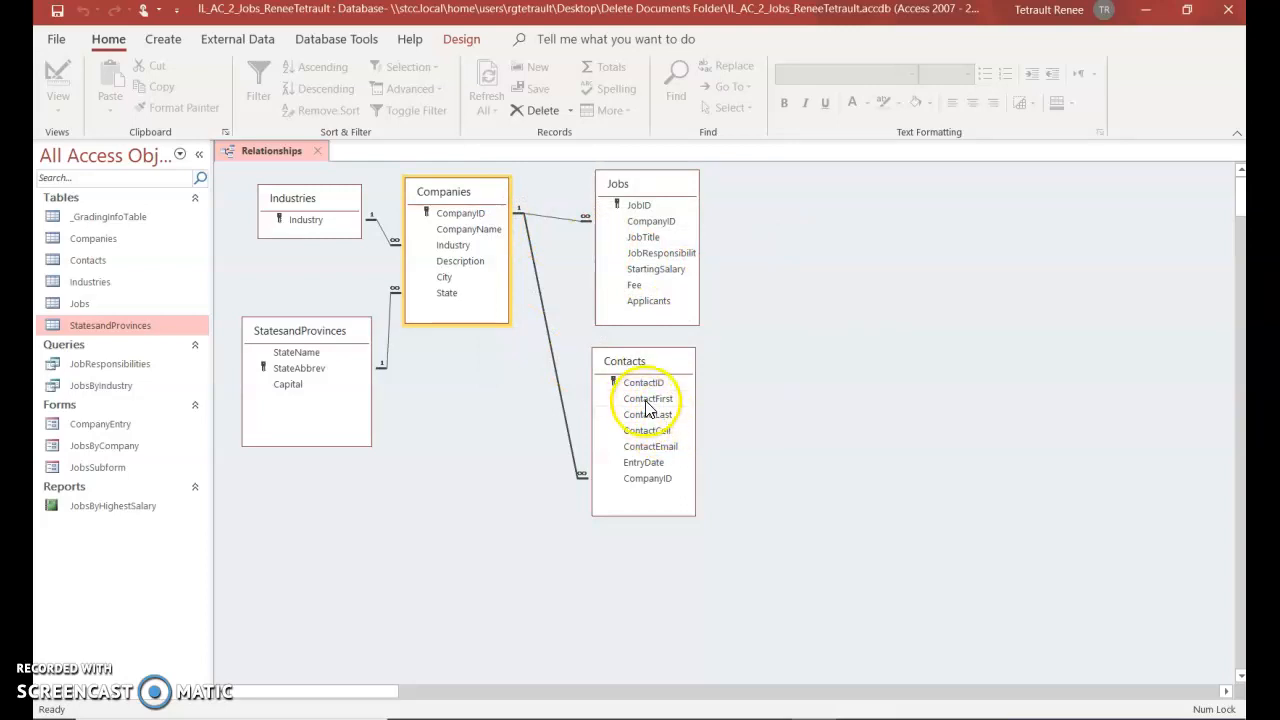
Create a relationship report, and close it while saving it under the suggested report name.
{"action": "left_click", "coordinate": [471, 45]}
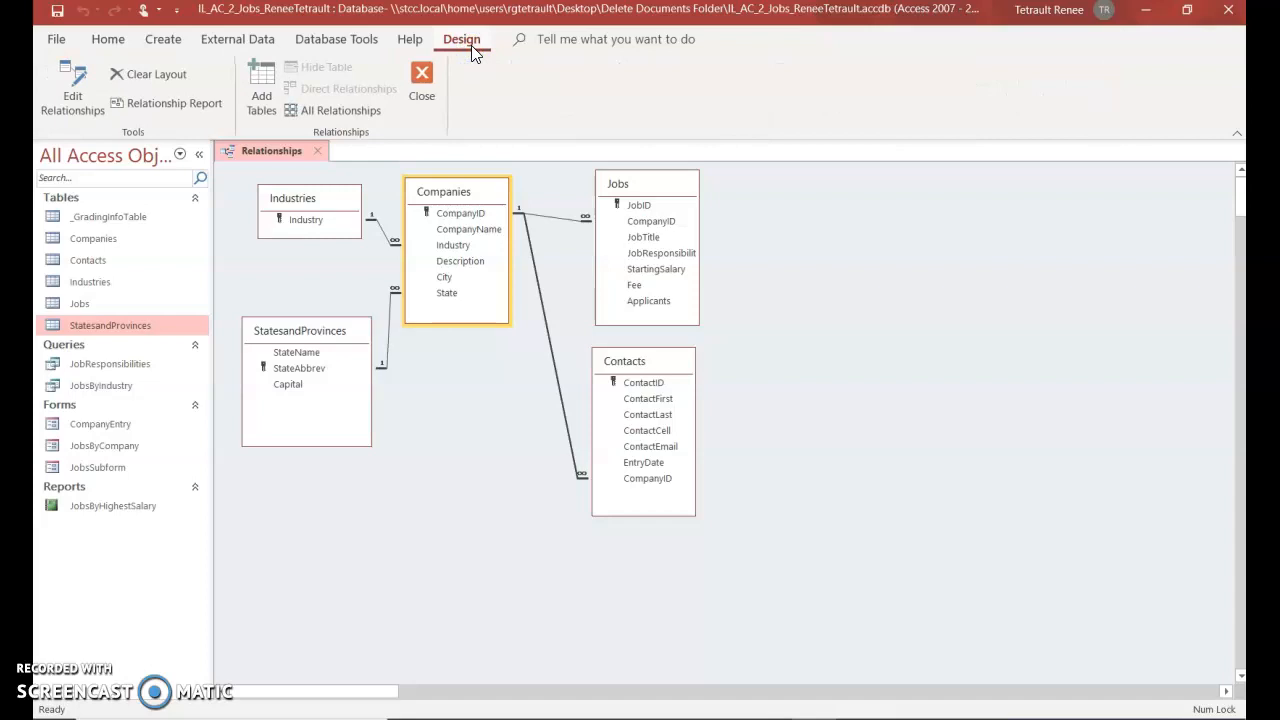
{"action": "left_click", "coordinate": [170, 103]}
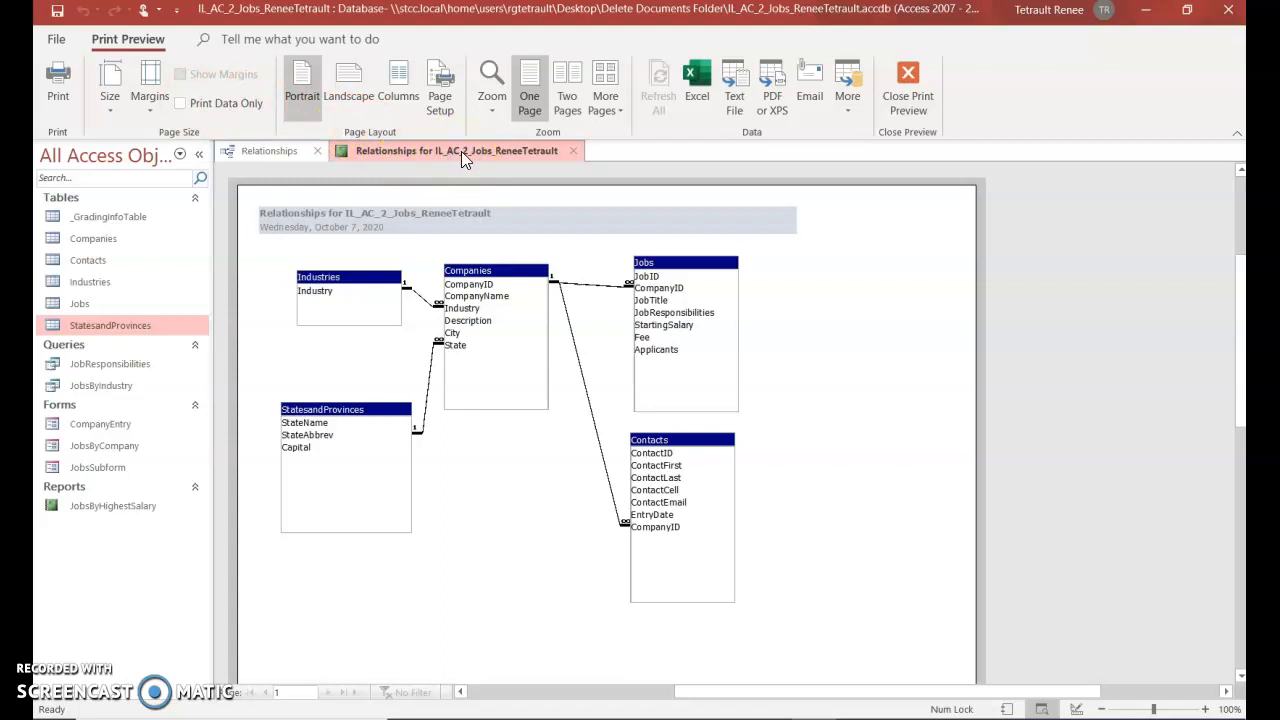
{"action": "right_click", "coordinate": [461, 151]}
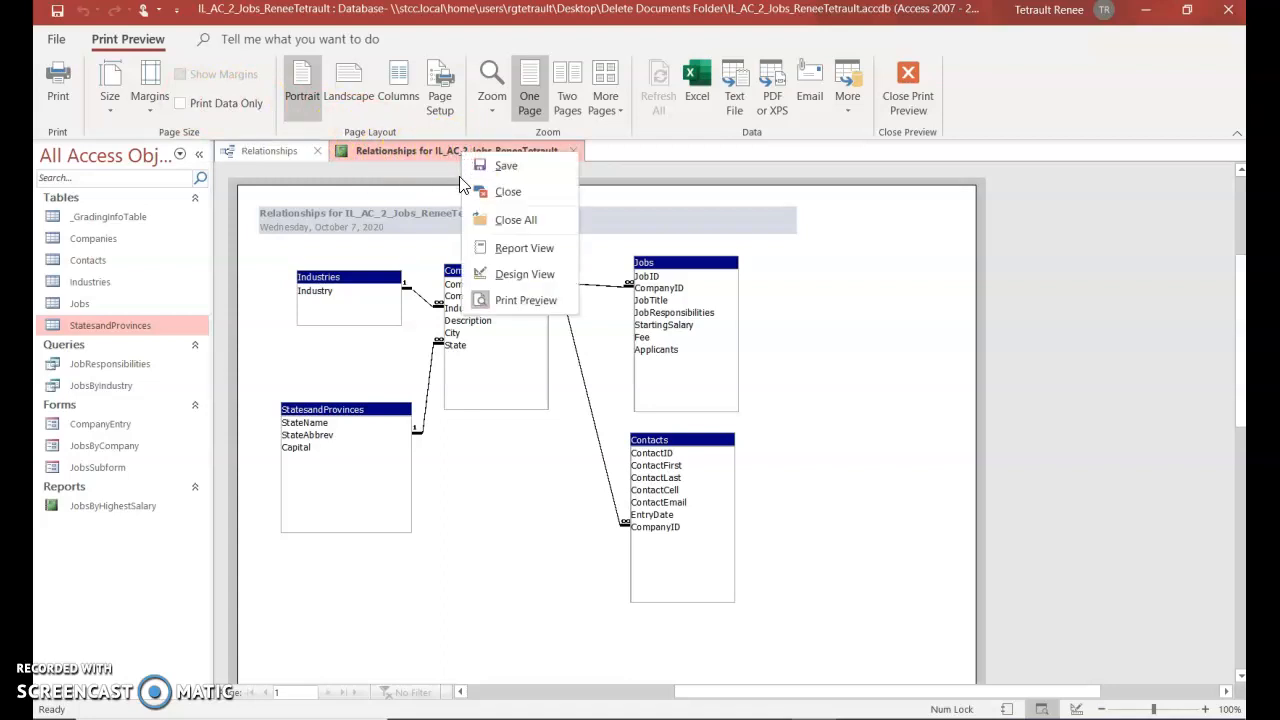
{"action": "left_click", "coordinate": [481, 191]}
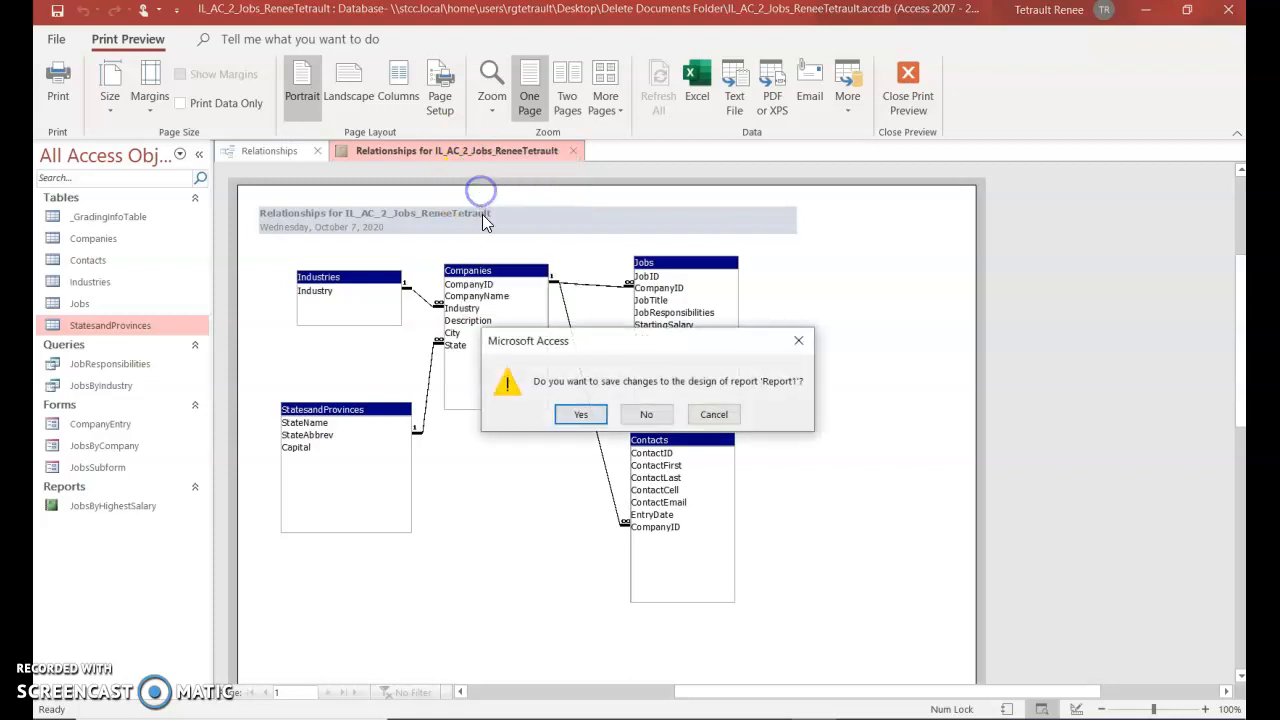
{"action": "left_click", "coordinate": [584, 416]}
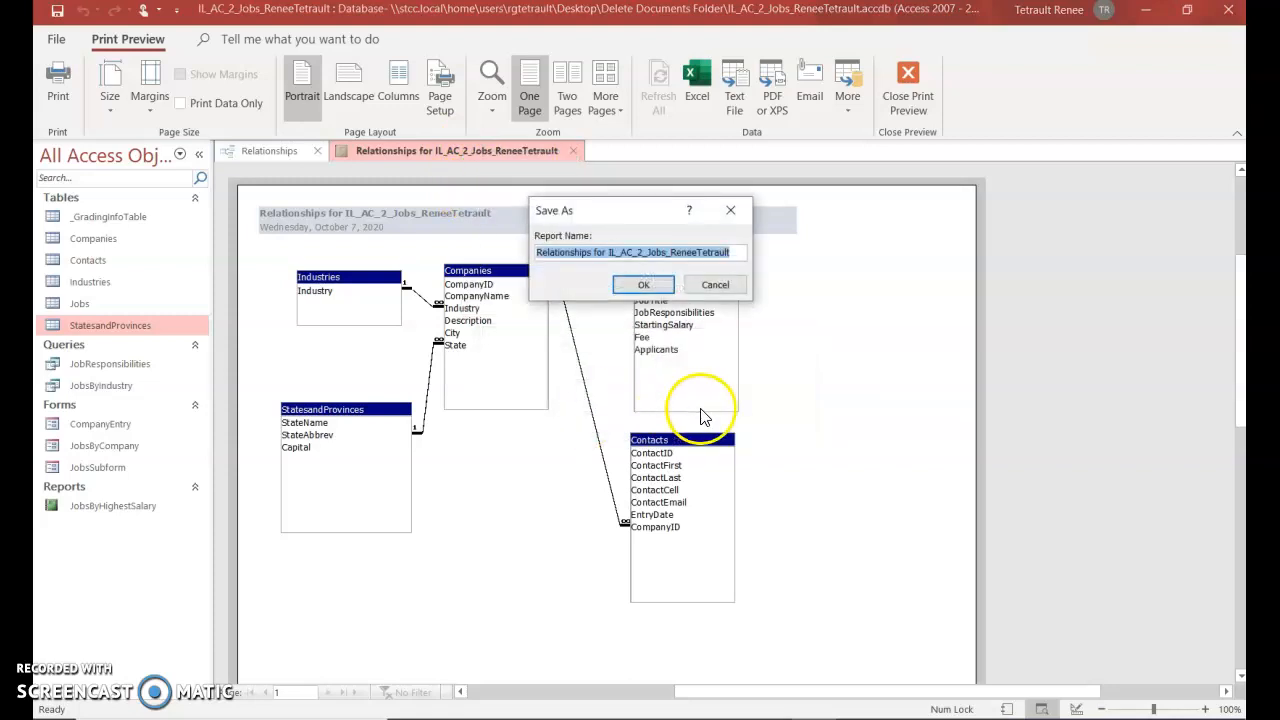
{"action": "left_click", "coordinate": [644, 285]}
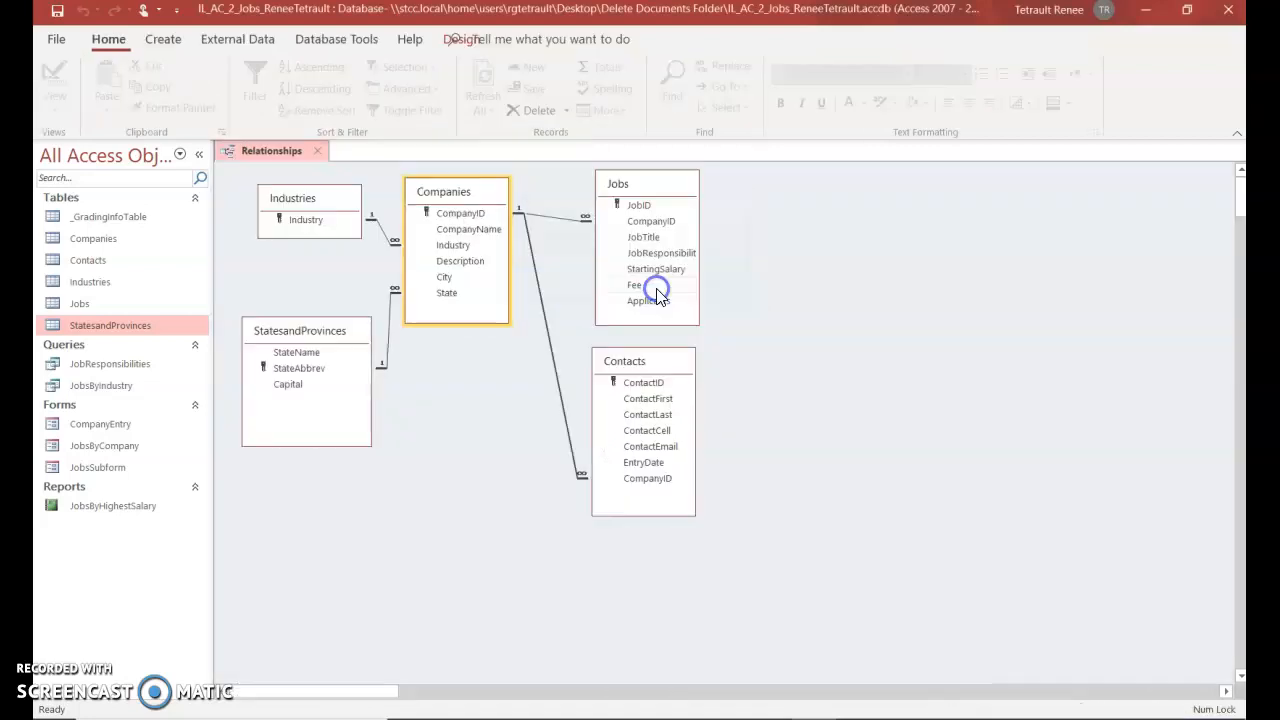
Close the Relationships window and open the Industries table in Datasheet View.
{"action": "right_click", "coordinate": [264, 150]}
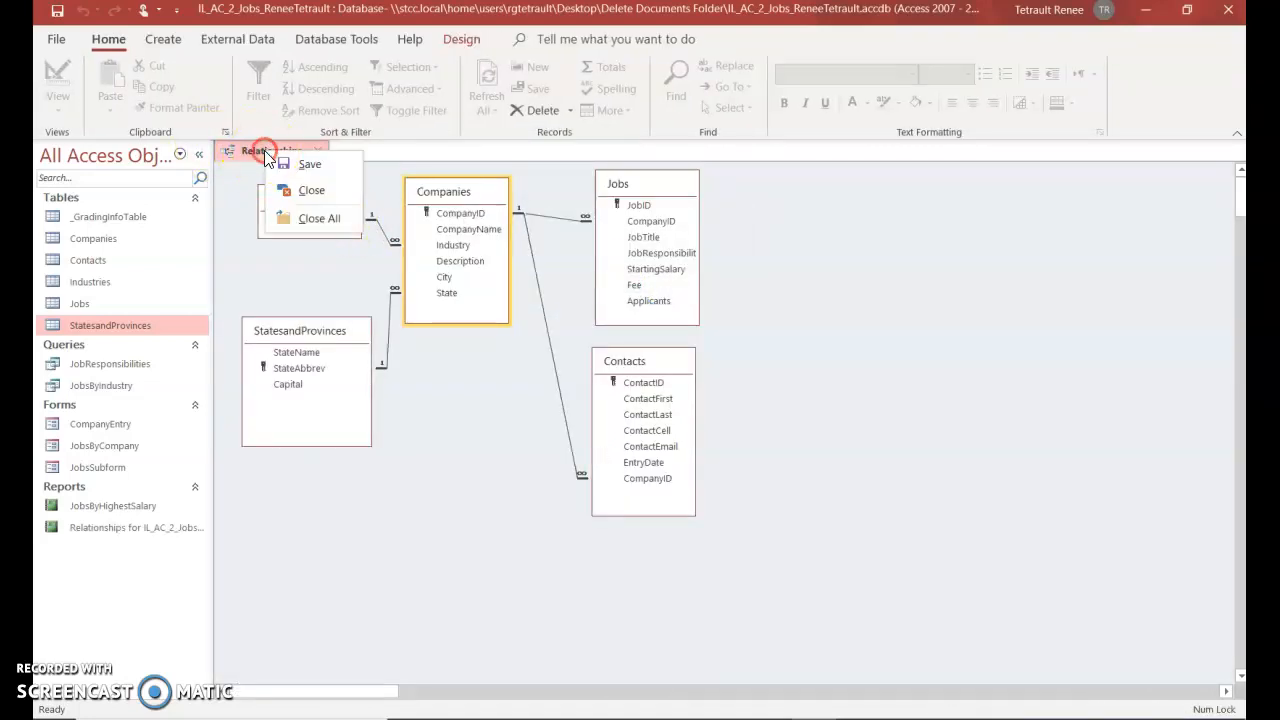
{"action": "left_click", "coordinate": [299, 192]}
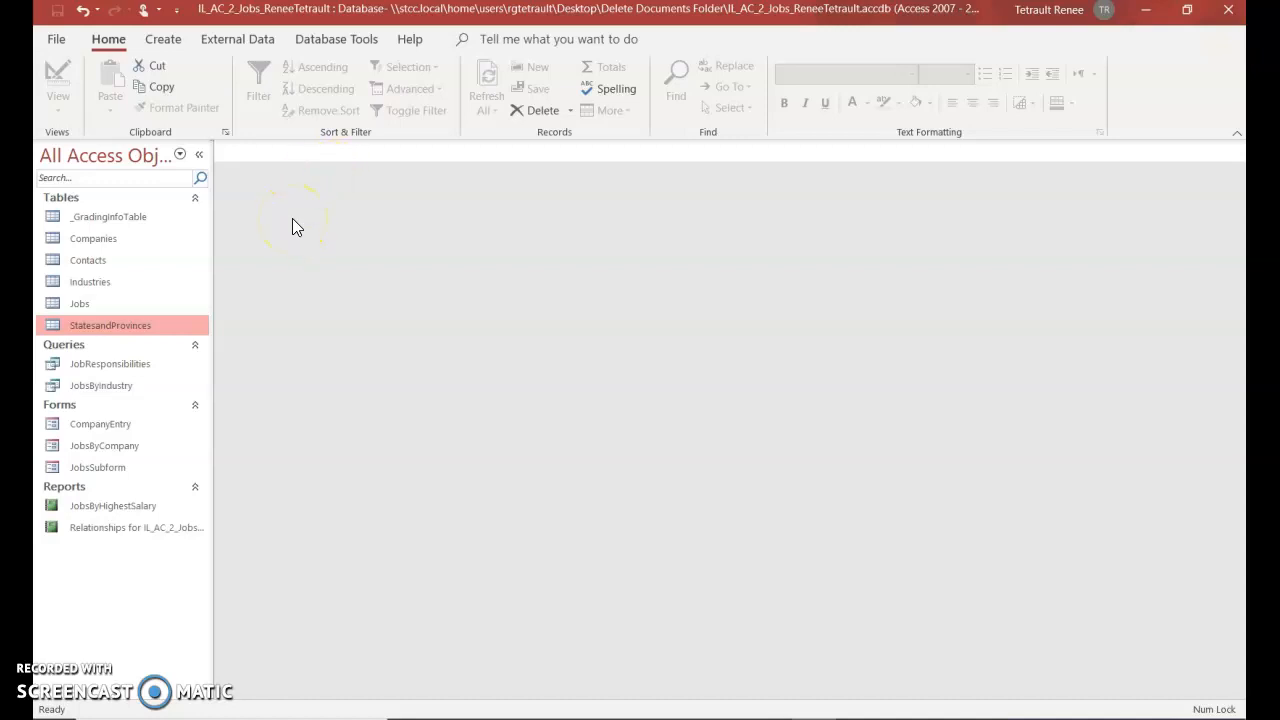
{"action": "double_click", "coordinate": [96, 284]}
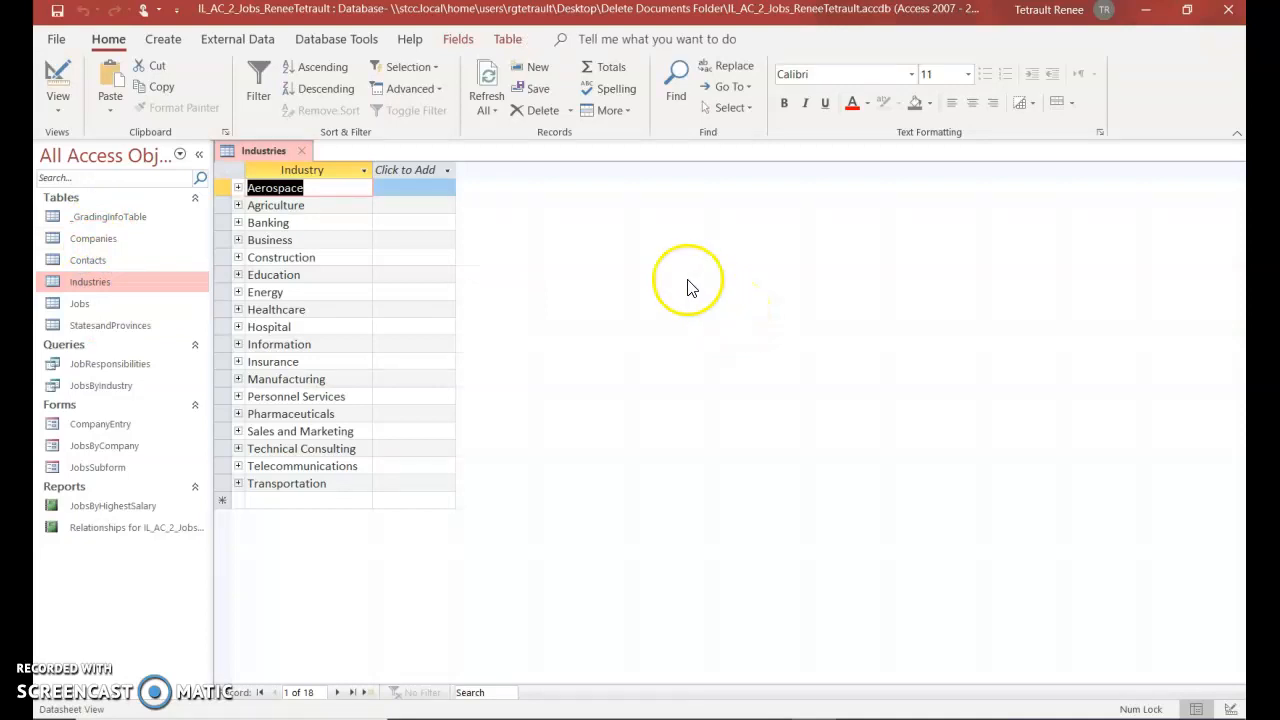
Select all records in the Industries table and expand their subdatasheets together to show the related companies.
{"action": "left_click", "coordinate": [236, 171]}
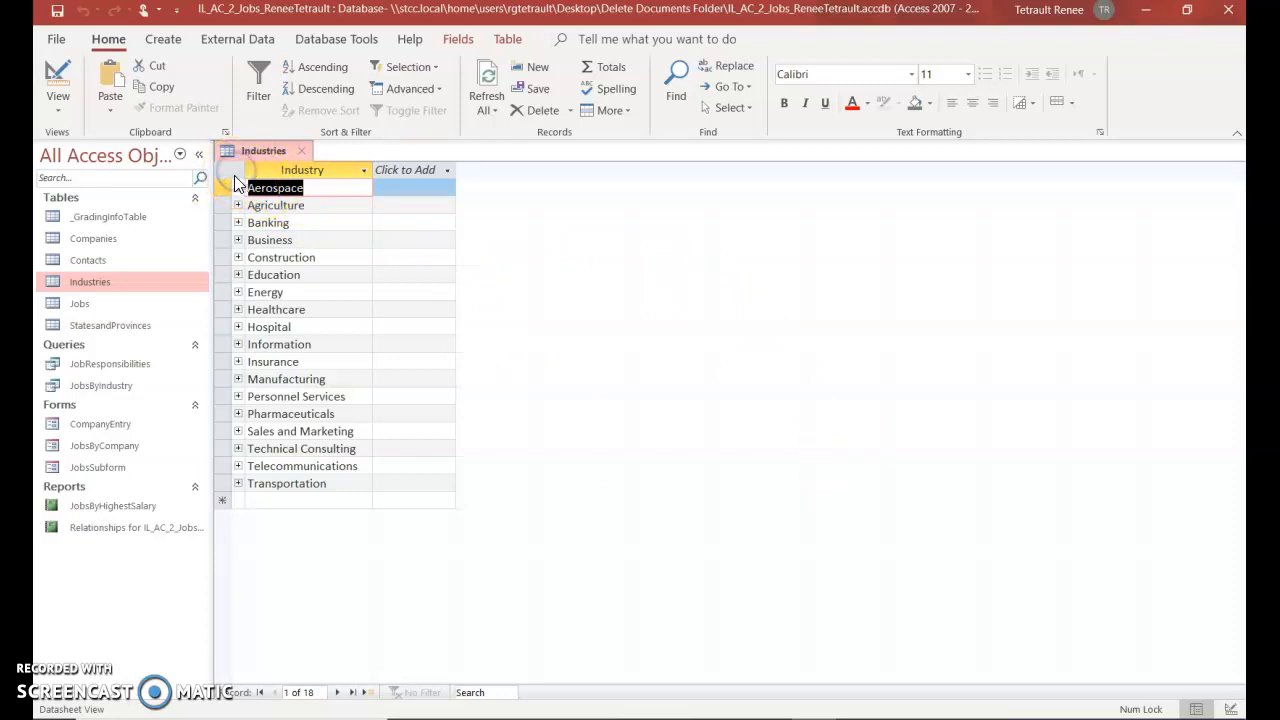
{"action": "left_click", "coordinate": [305, 259]}
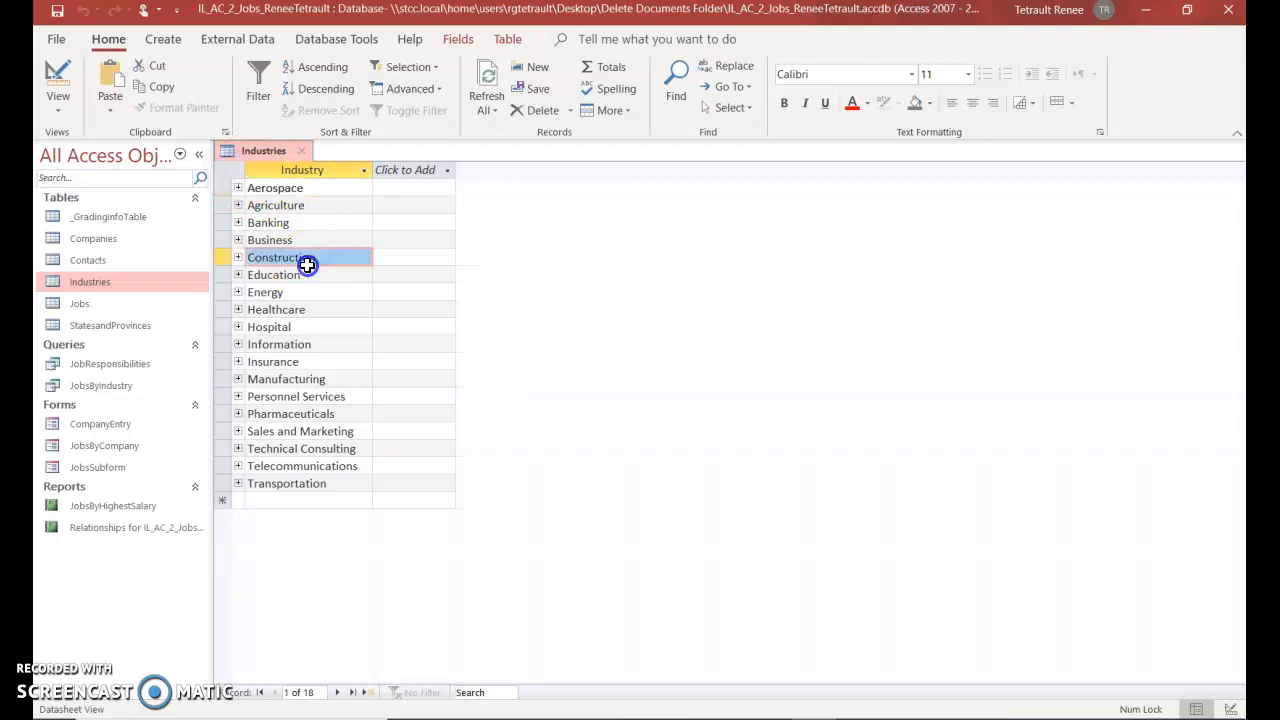
{"action": "left_click", "coordinate": [232, 174]}
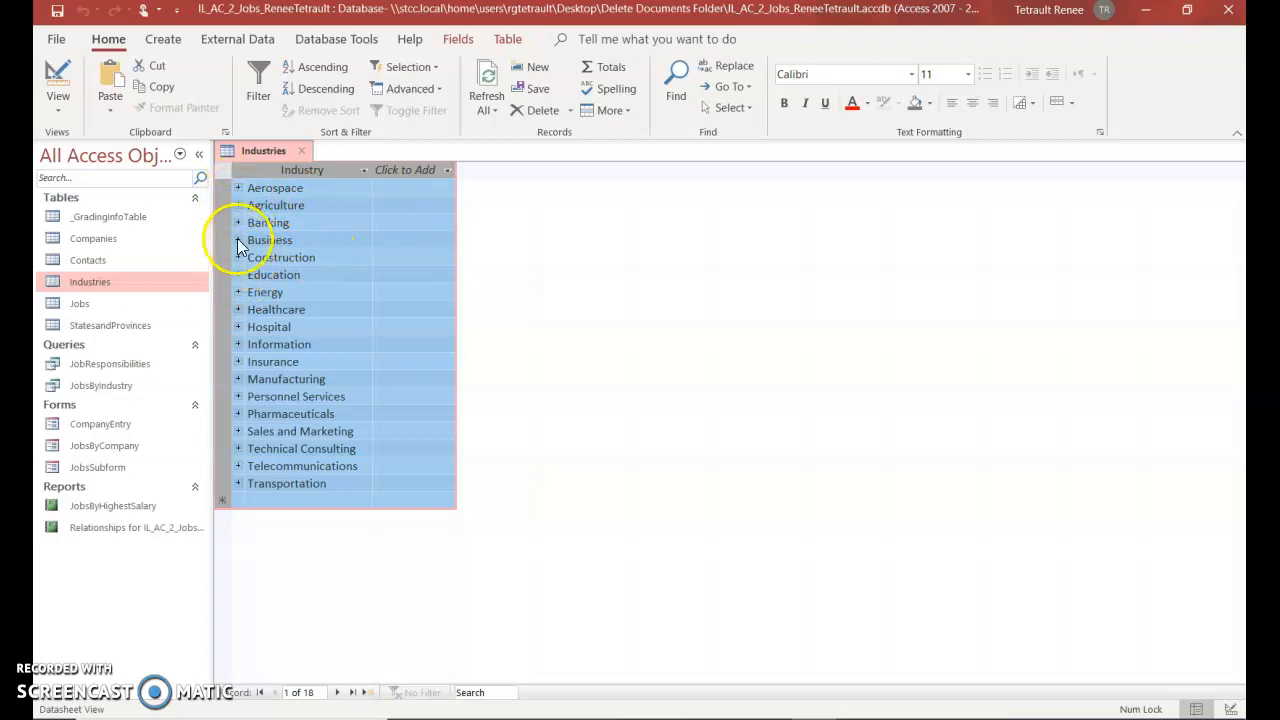
{"action": "left_click", "coordinate": [237, 187]}
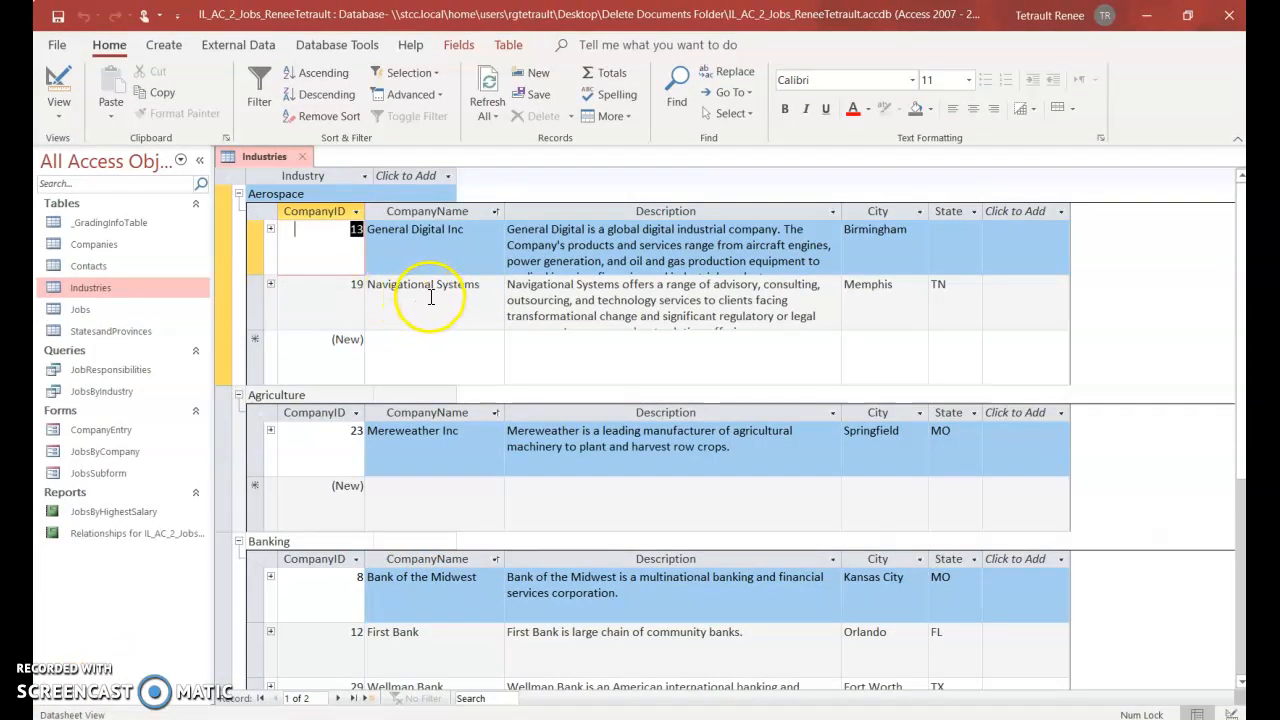
Insert the Jobs table as the subdatasheet for Navigational Systems under Aerospace, with CompanyID as both the child and master link field.
{"action": "left_click", "coordinate": [271, 285]}
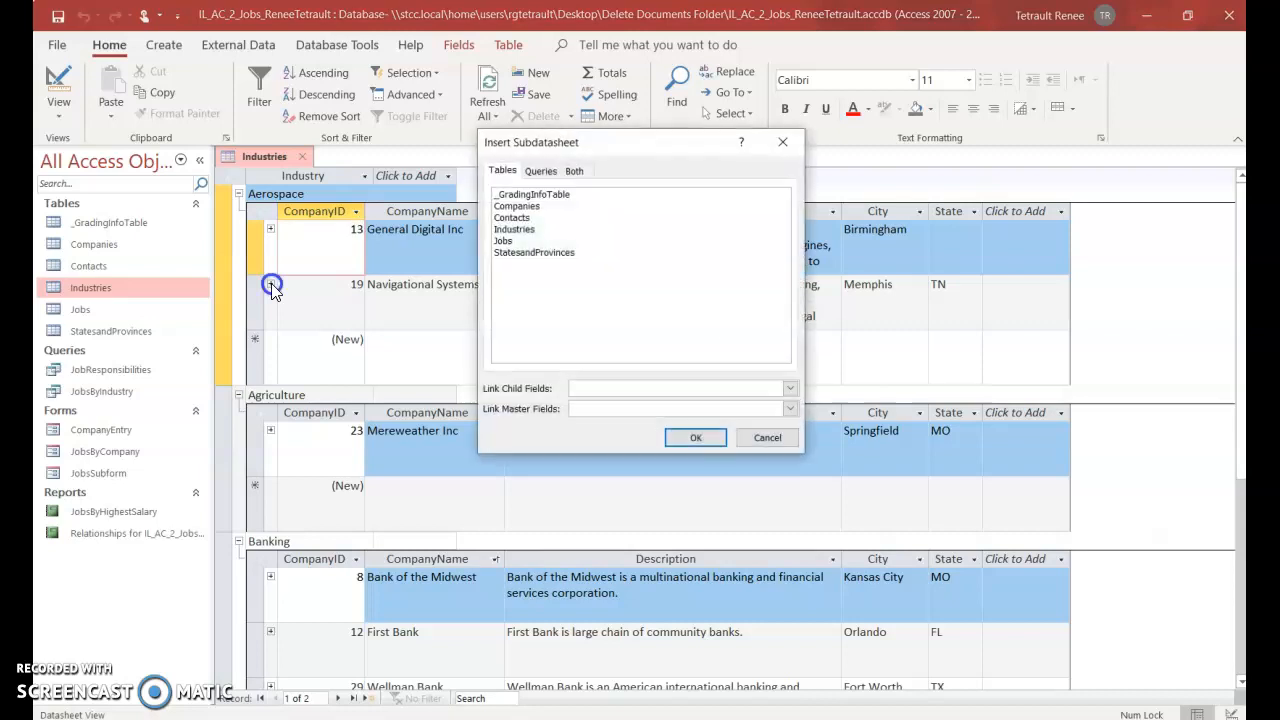
{"action": "left_click", "coordinate": [504, 242]}
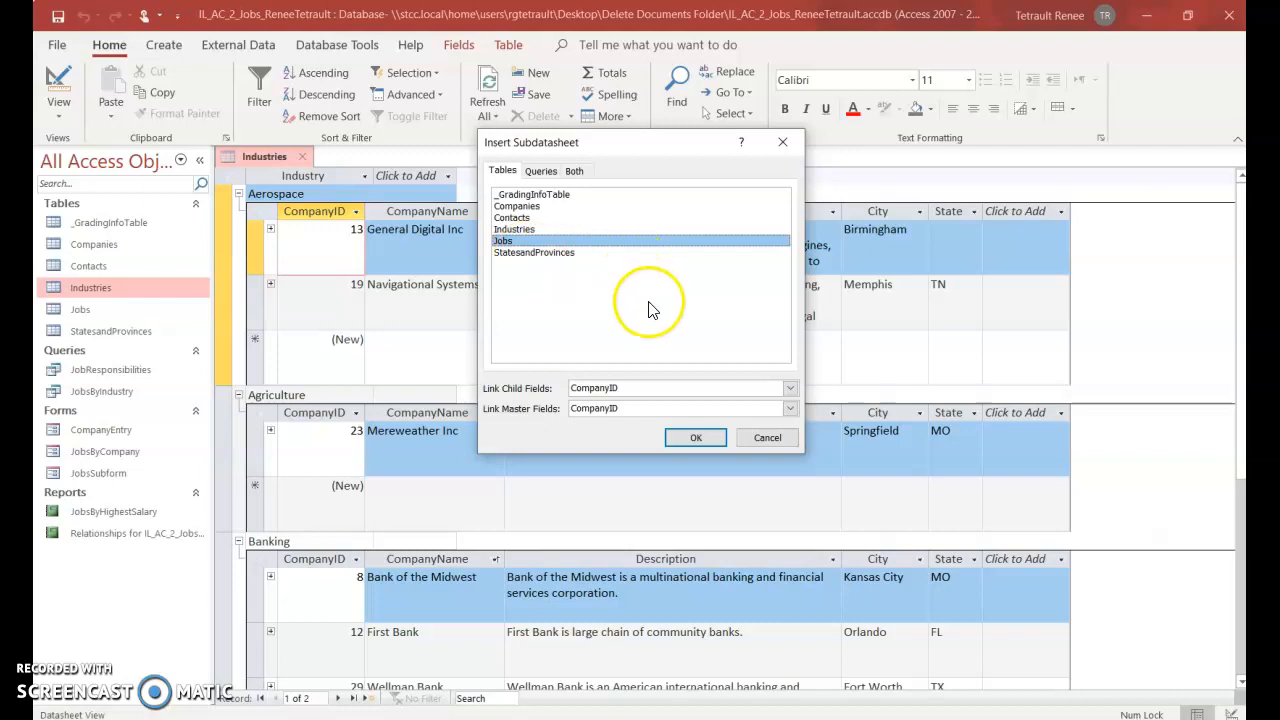
{"action": "left_click", "coordinate": [676, 438]}
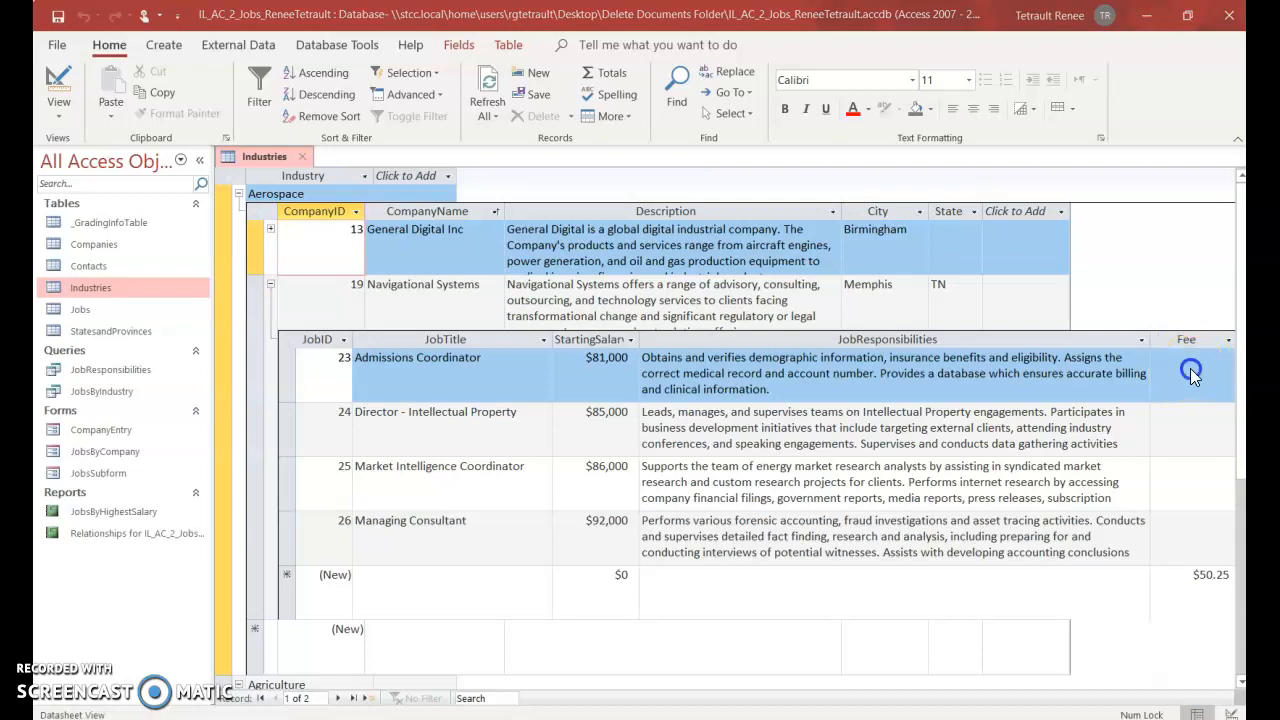
Set the Fee to $50.25 for all four Navigational Systems jobs, from Admissions Coordinator through Managing Consultant.
{"action": "left_click", "coordinate": [1190, 378]}
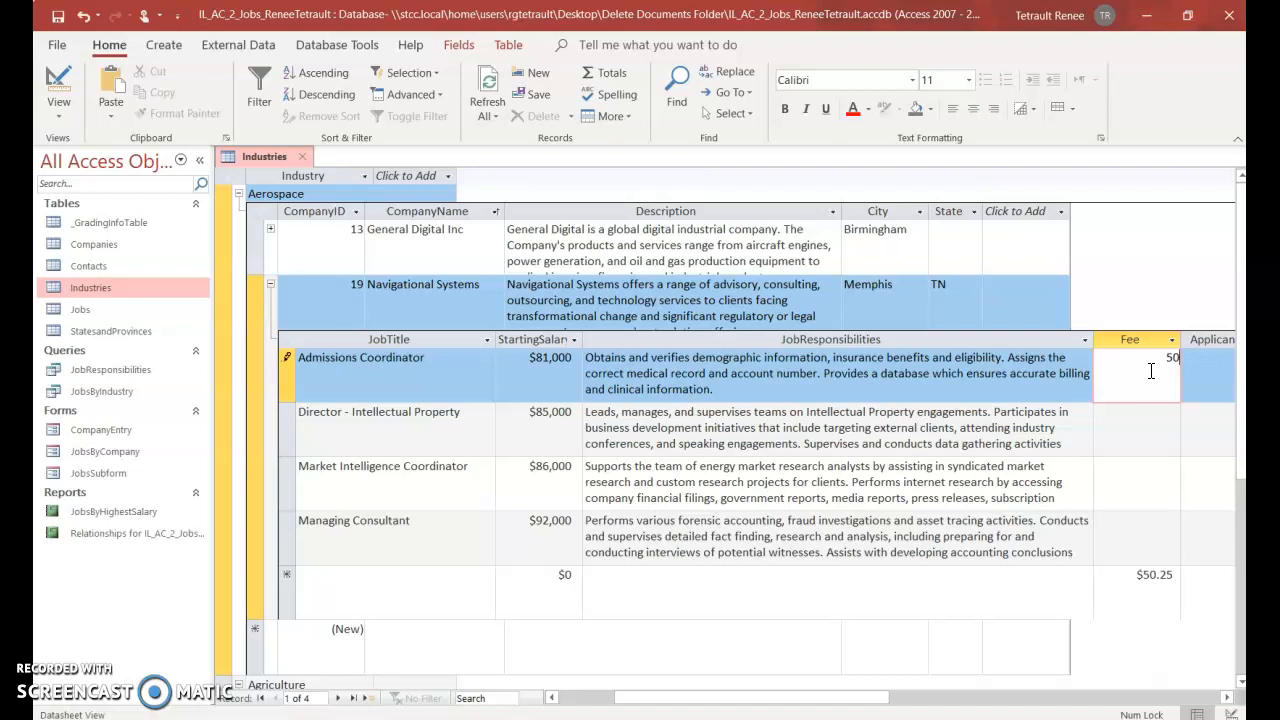
{"action": "left_click", "coordinate": [1145, 430]}
{"action": "type", "text": "5"}
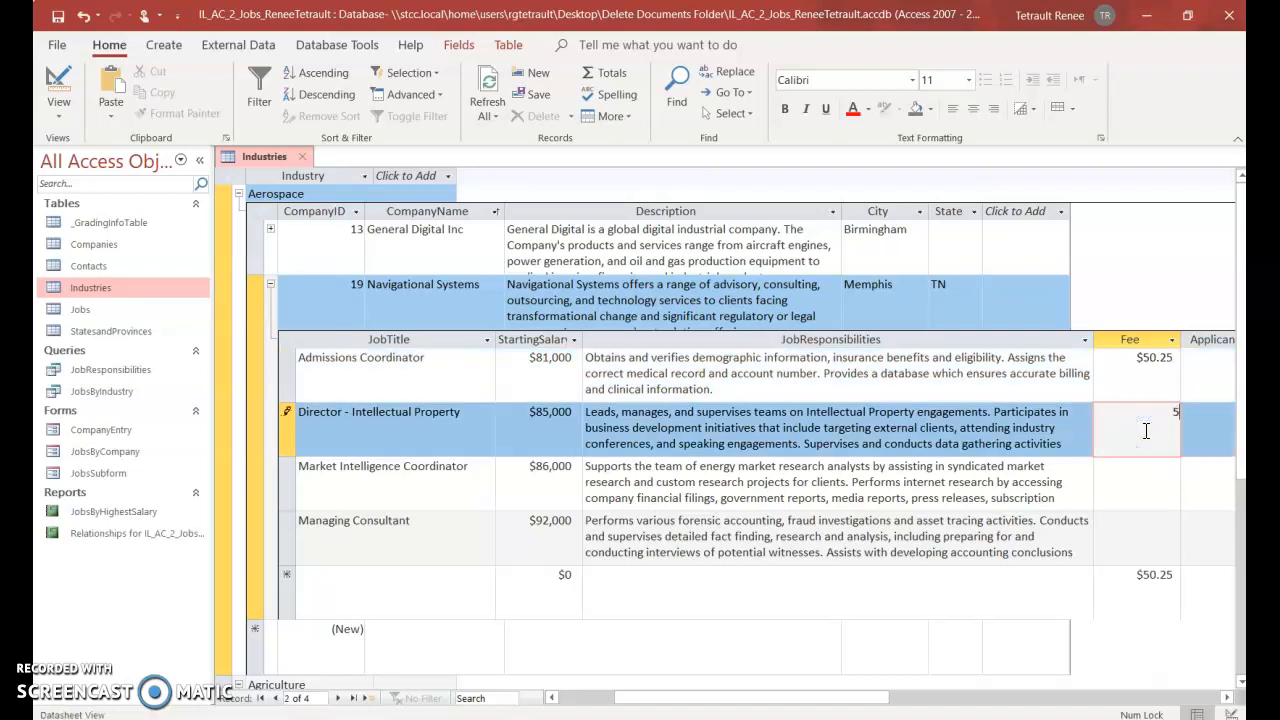
{"action": "type", "text": "0.25"}
{"action": "left_click", "coordinate": [1134, 470]}
{"action": "type", "text": "50.25"}
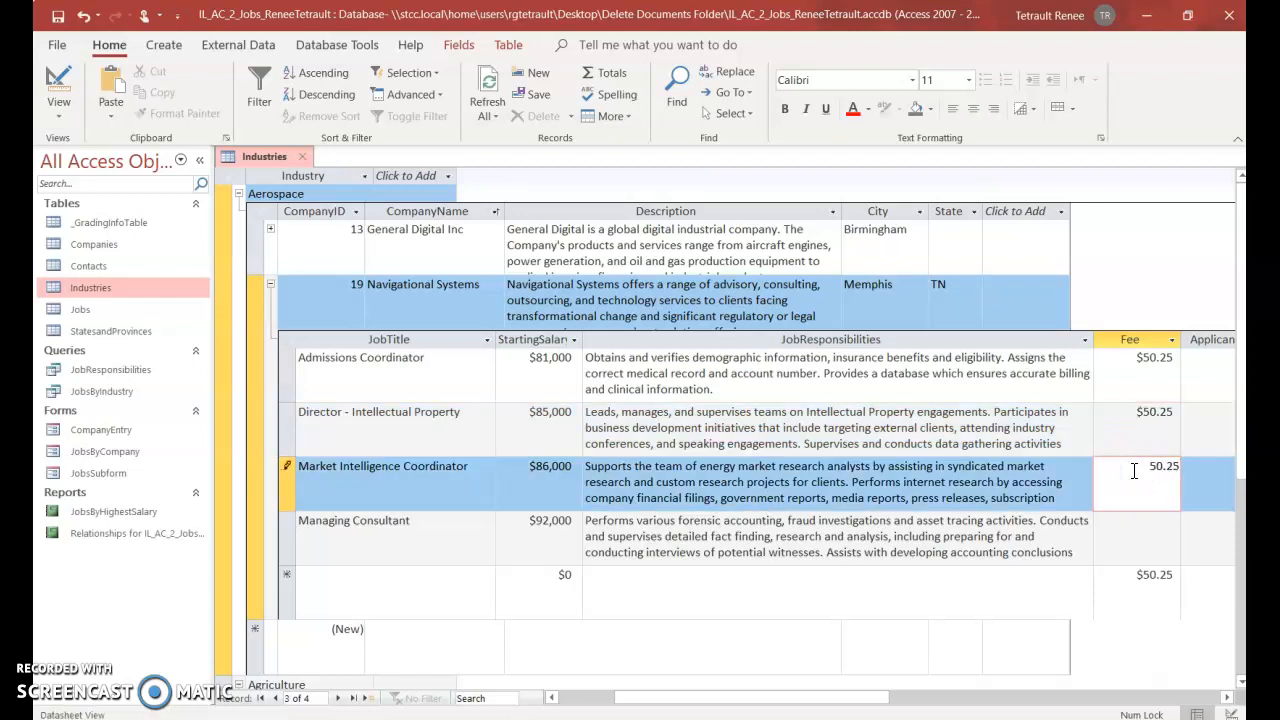
{"action": "left_click", "coordinate": [1130, 548]}
{"action": "type", "text": "50.25"}
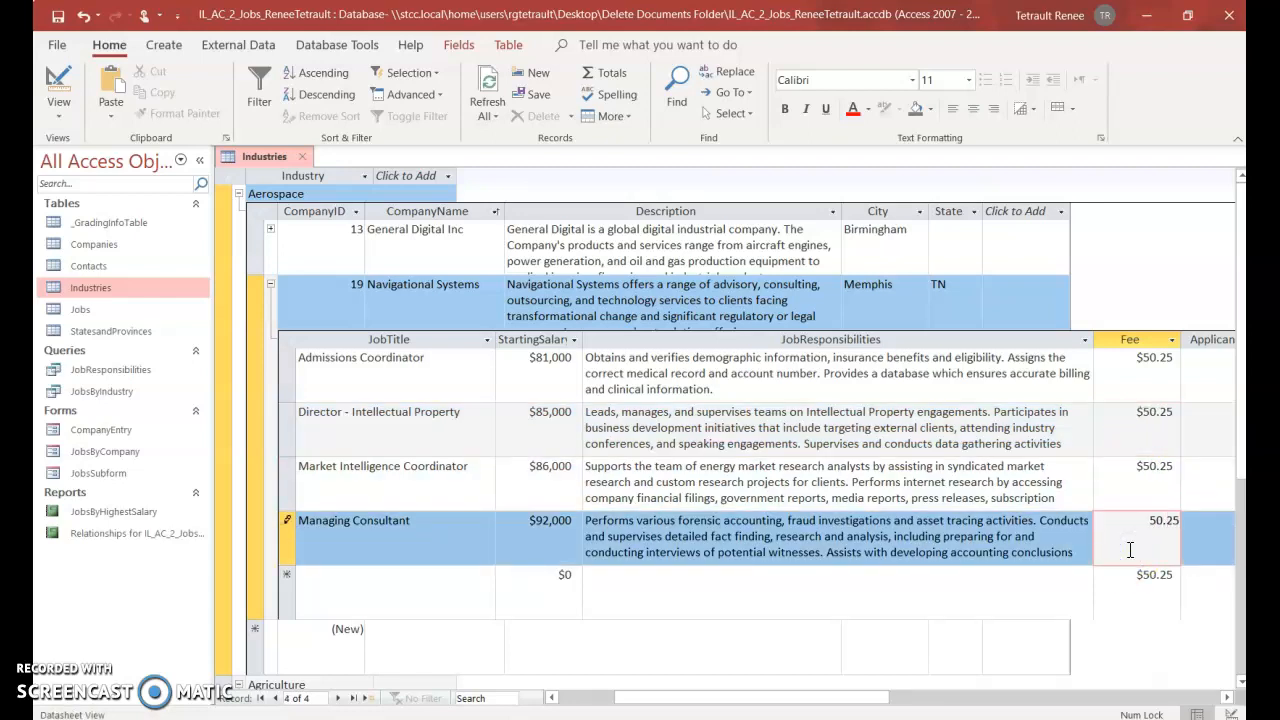
{"action": "left_click", "coordinate": [1107, 523]}
Select all Industries records and collapse their expanded subdatasheets together.
{"action": "left_click", "coordinate": [305, 235]}
{"action": "left_click", "coordinate": [230, 178]}
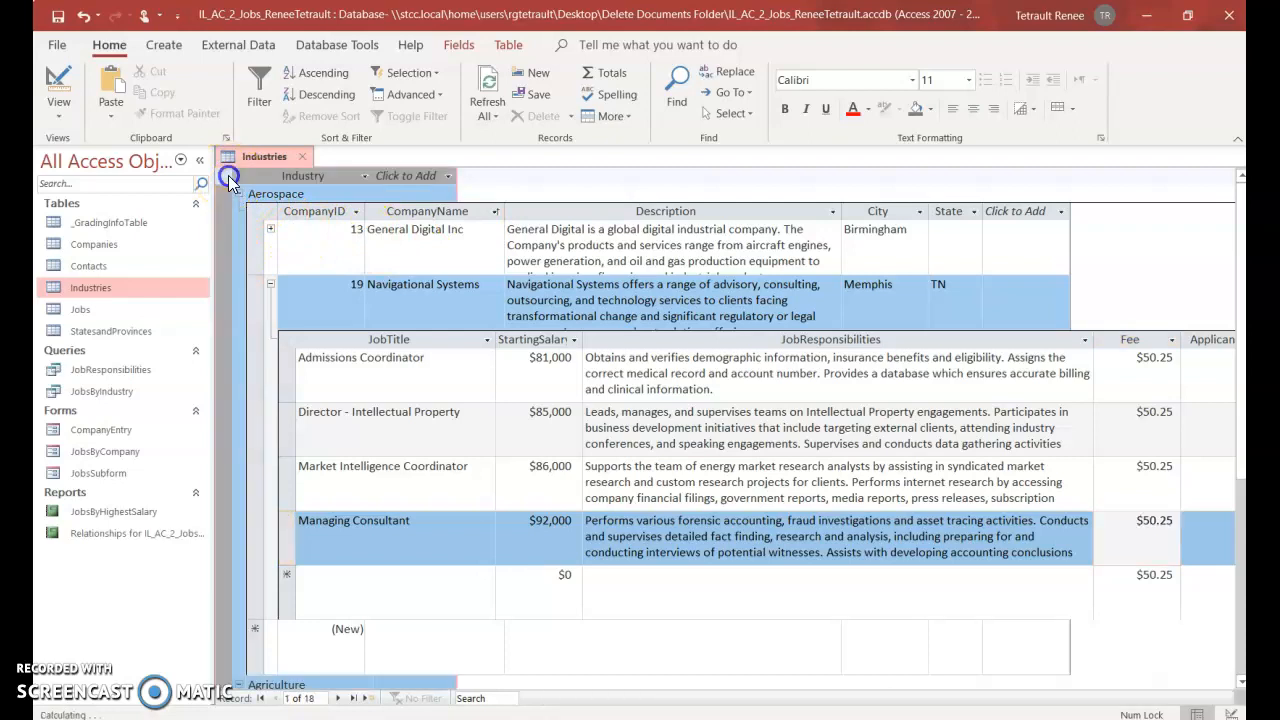
{"action": "left_click", "coordinate": [240, 193]}
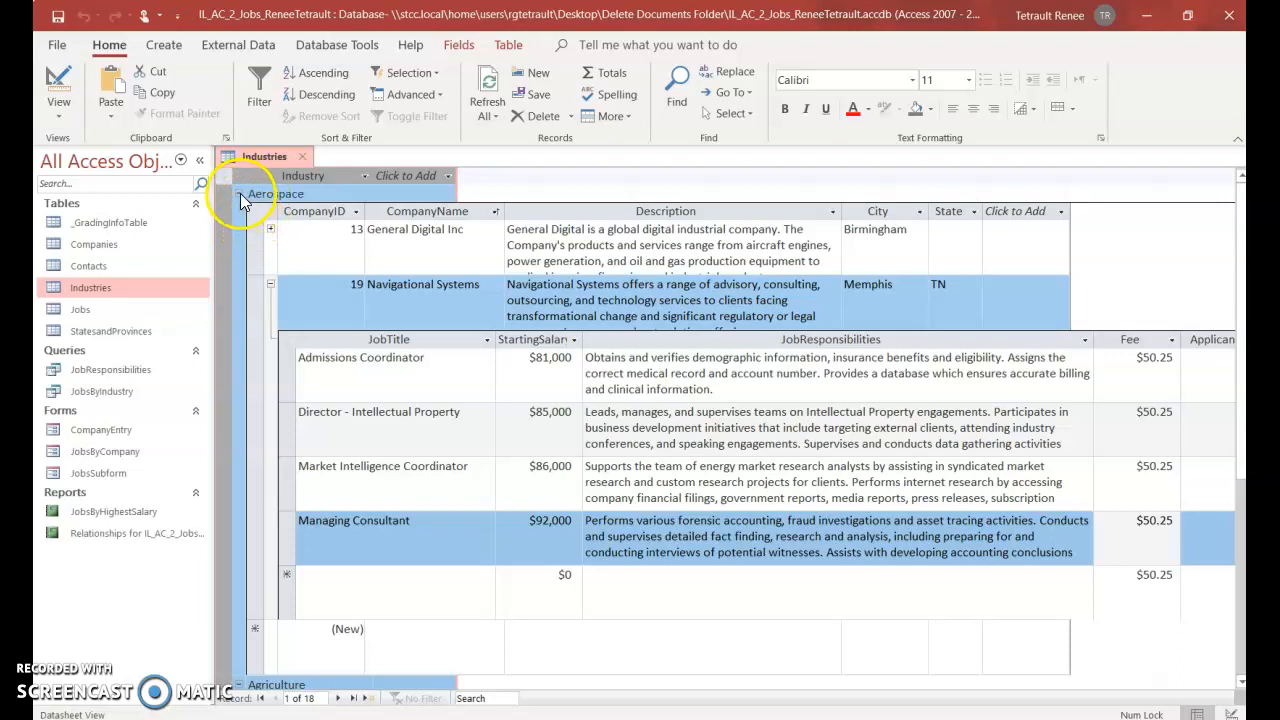
{"action": "left_click", "coordinate": [241, 193]}
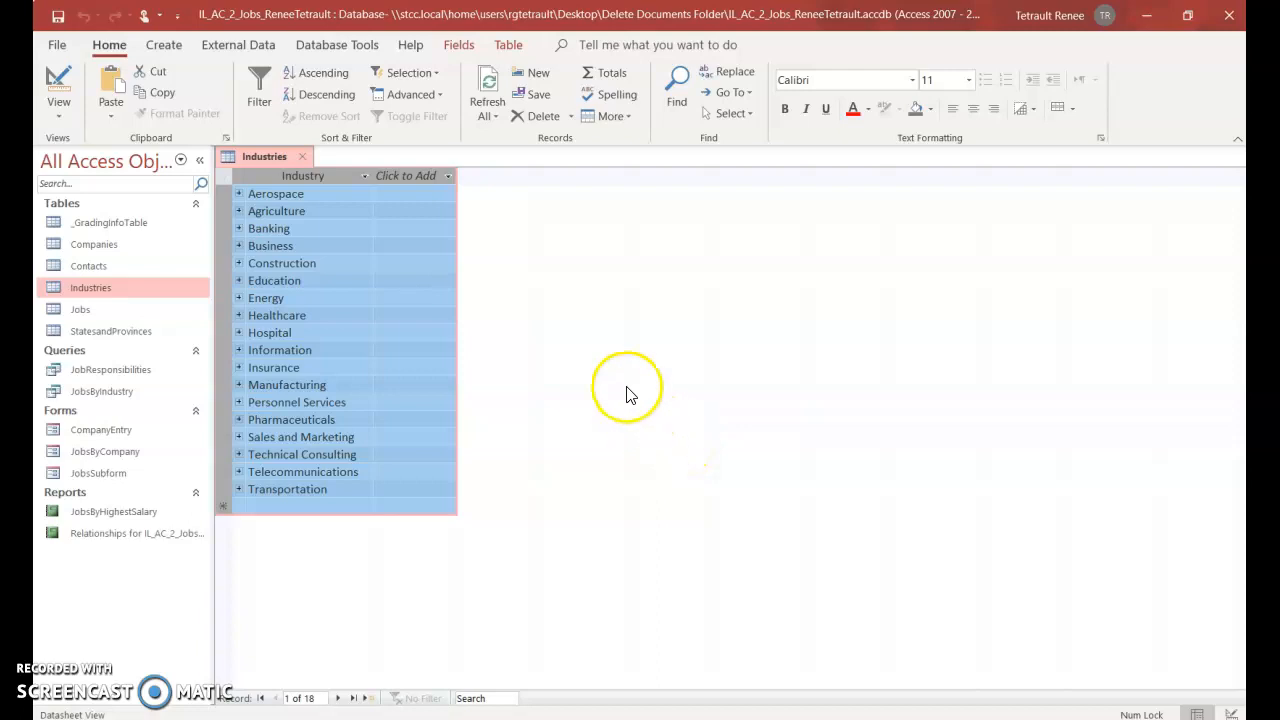
Close the Industries table without saving the layout changes to the Companies table.
{"action": "right_click", "coordinate": [262, 158]}
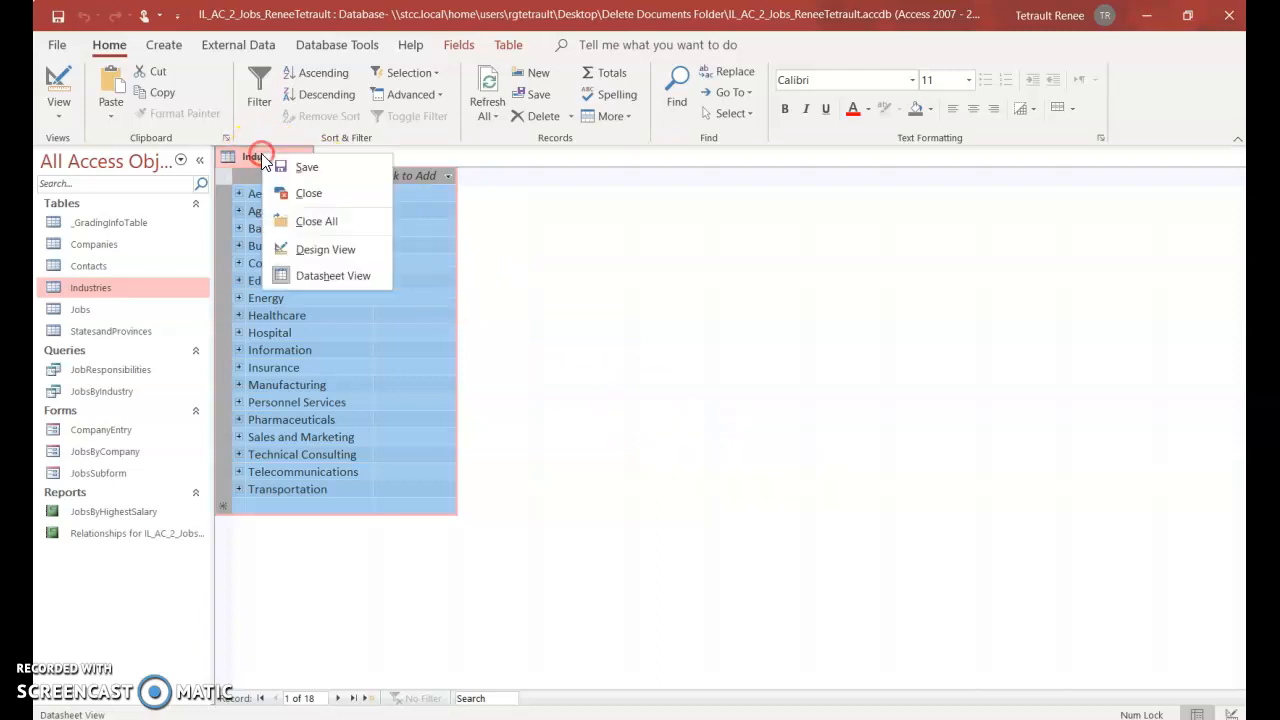
{"action": "left_click", "coordinate": [308, 199]}
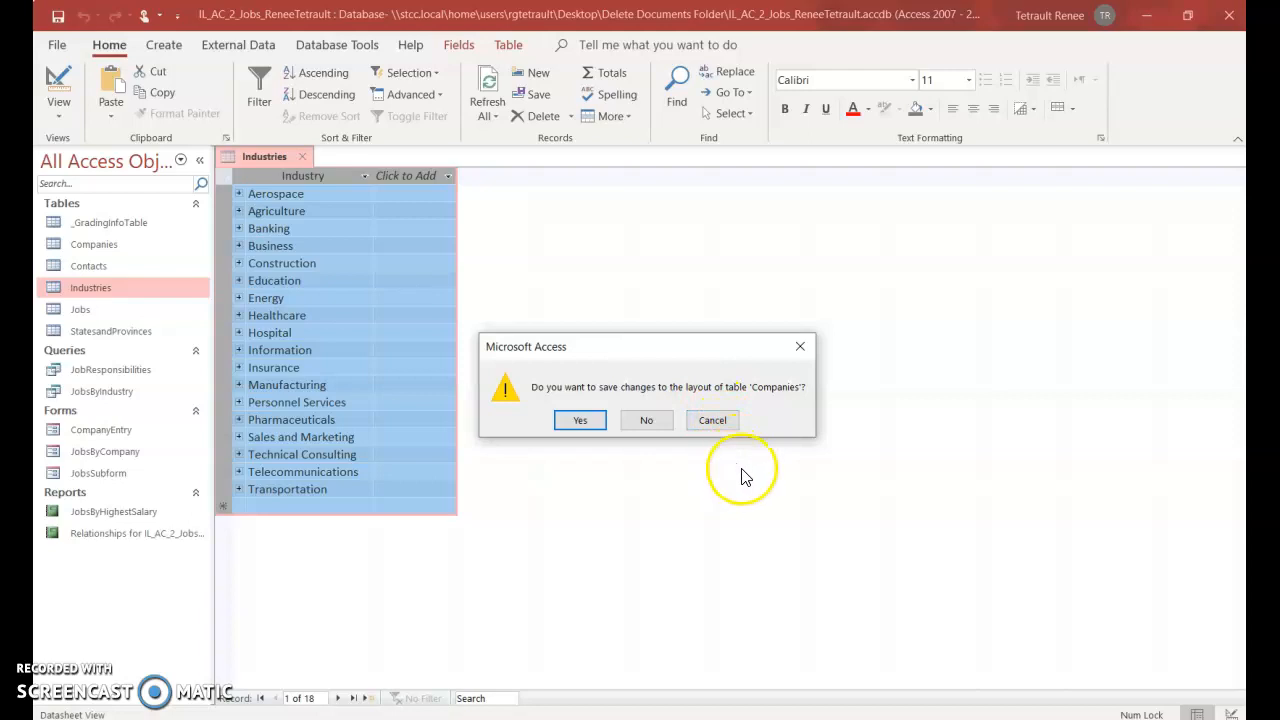
{"action": "left_click", "coordinate": [655, 422]}
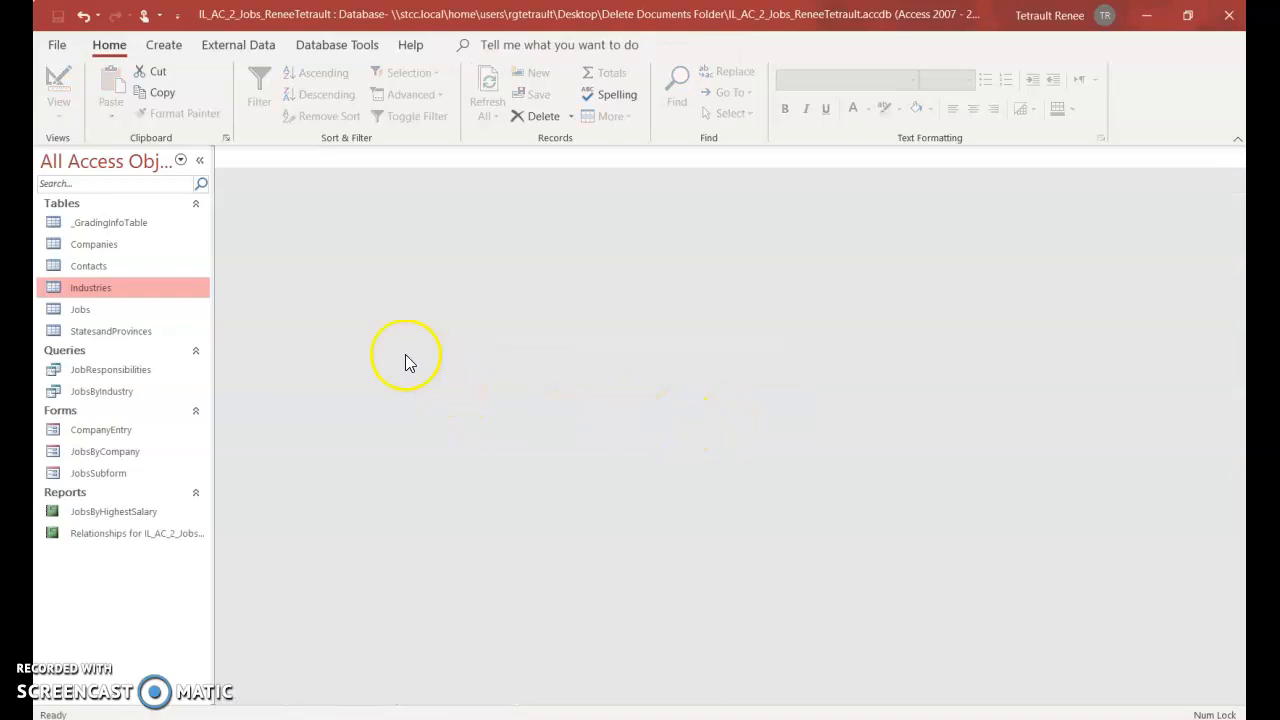
Open the Jobs table, check the Fee values of the Navigational Systems jobs, and close the table.
{"action": "double_click", "coordinate": [80, 310]}
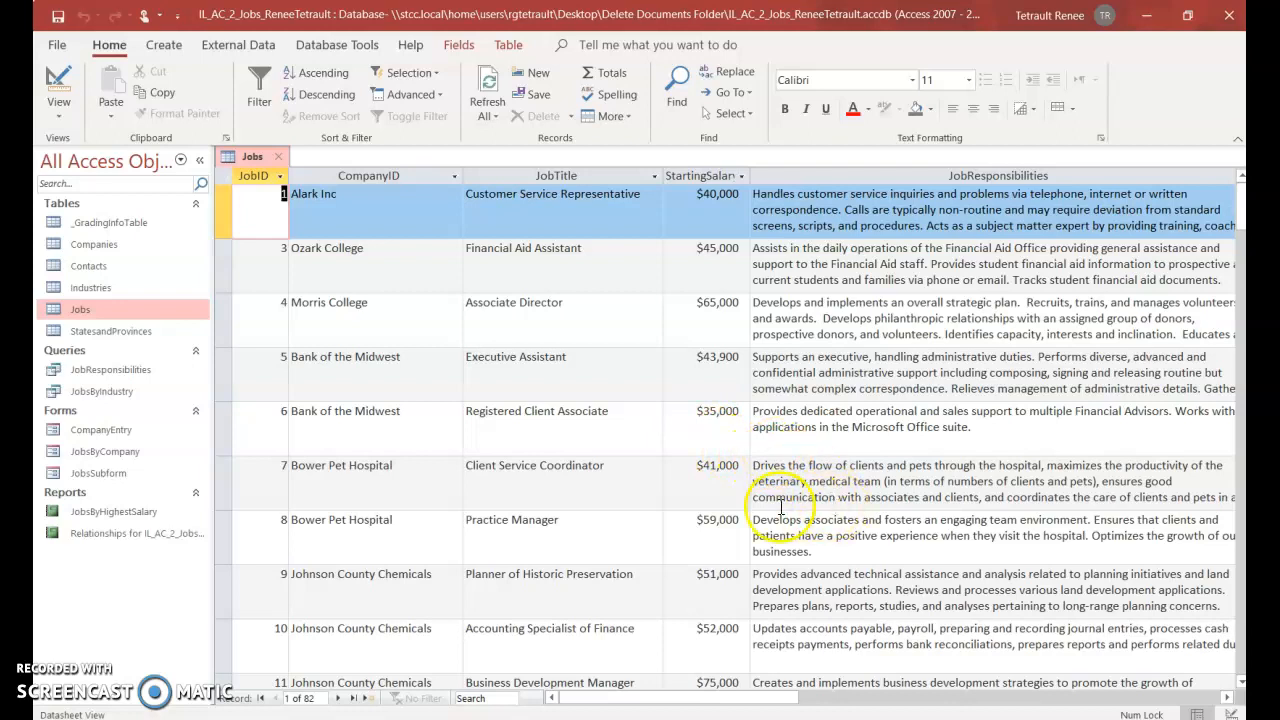
{"action": "scroll", "coordinate": [640, 467], "scroll_direction": "down", "scroll_amount": 1}
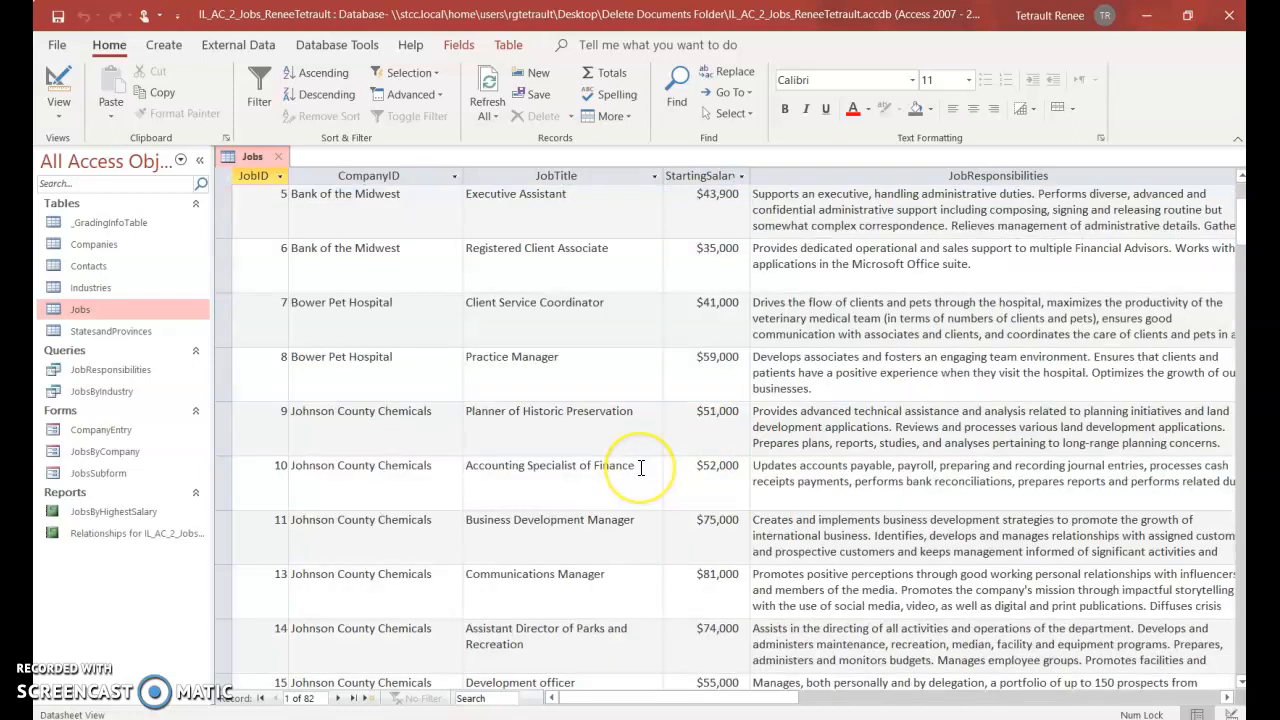
{"action": "scroll", "coordinate": [640, 467], "scroll_direction": "down", "scroll_amount": 1}
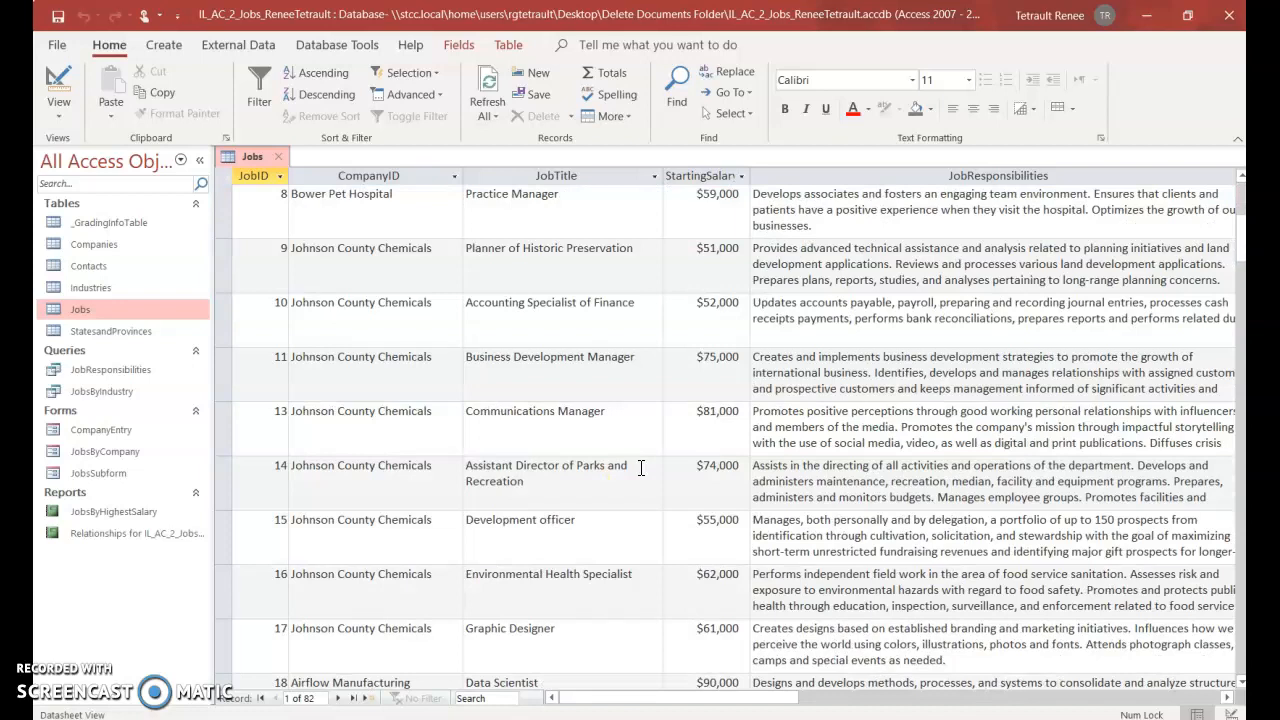
{"action": "scroll", "coordinate": [641, 467], "scroll_direction": "down", "scroll_amount": 1}
{"action": "scroll", "coordinate": [641, 467], "scroll_direction": "down", "scroll_amount": 2}
{"action": "left_click", "coordinate": [634, 487]}
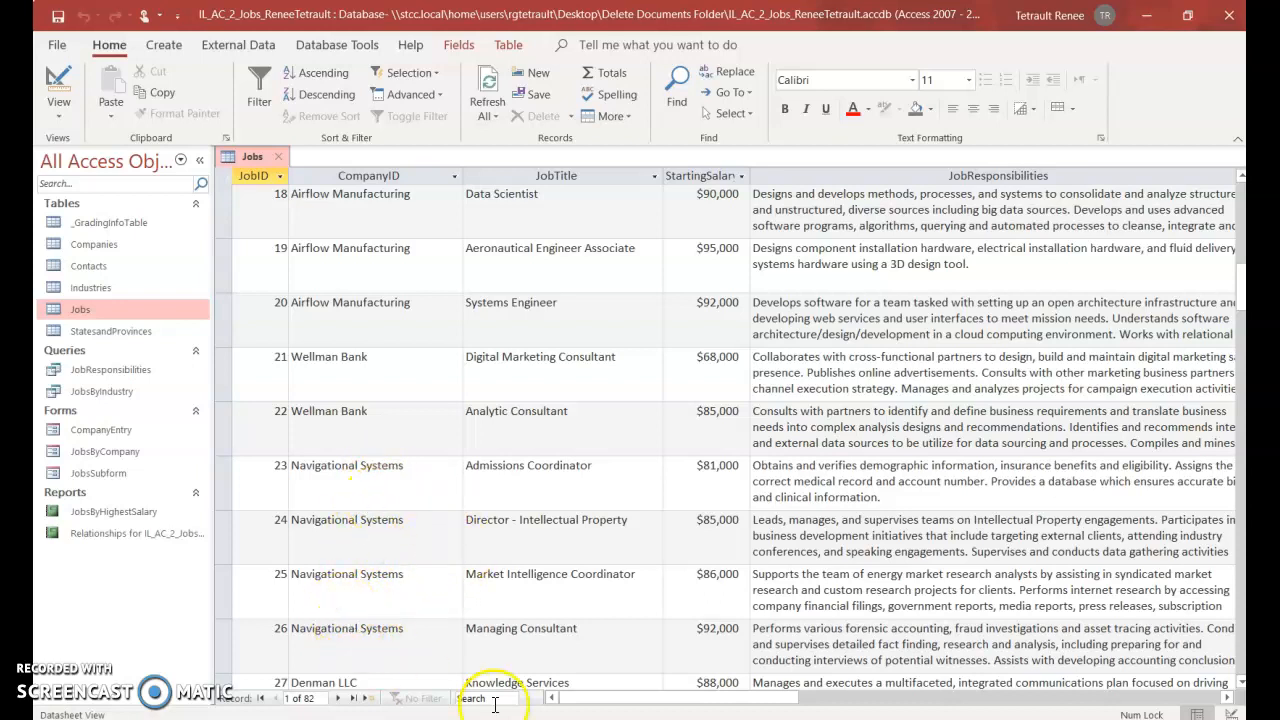
{"action": "left_click_drag", "start_coordinate": [660, 706], "coordinate": [820, 712]}
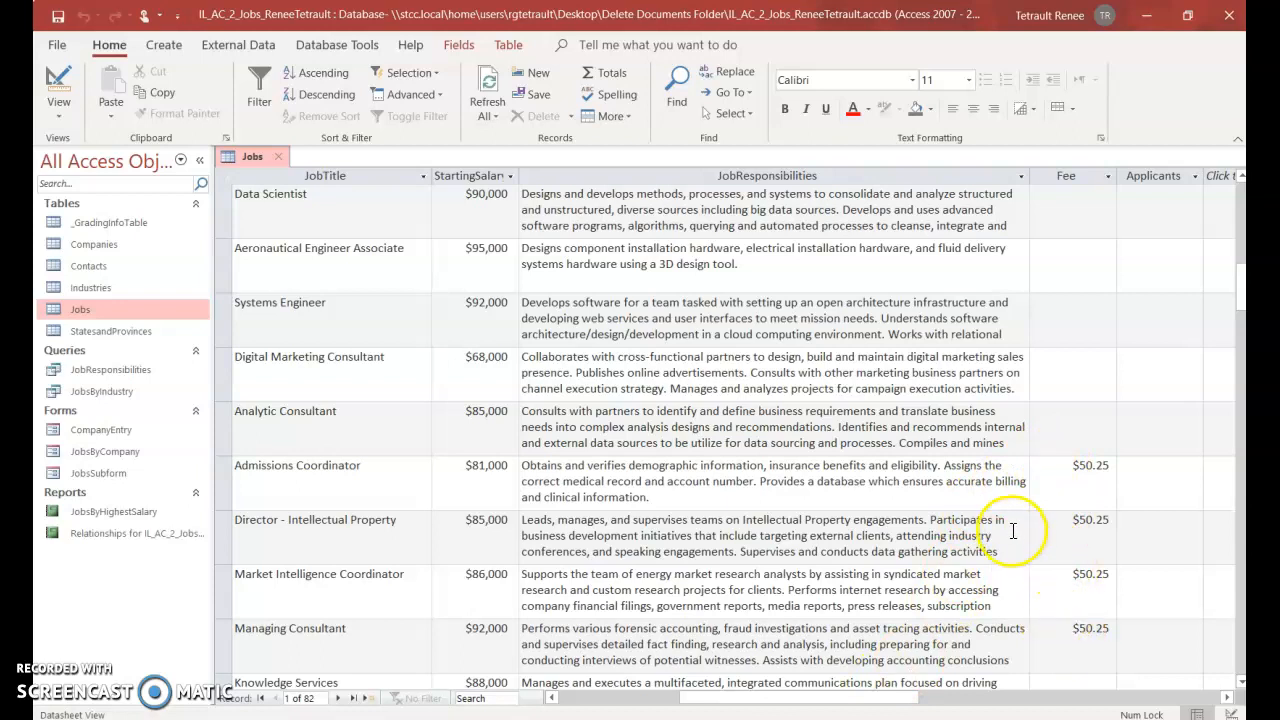
{"action": "right_click", "coordinate": [247, 165]}
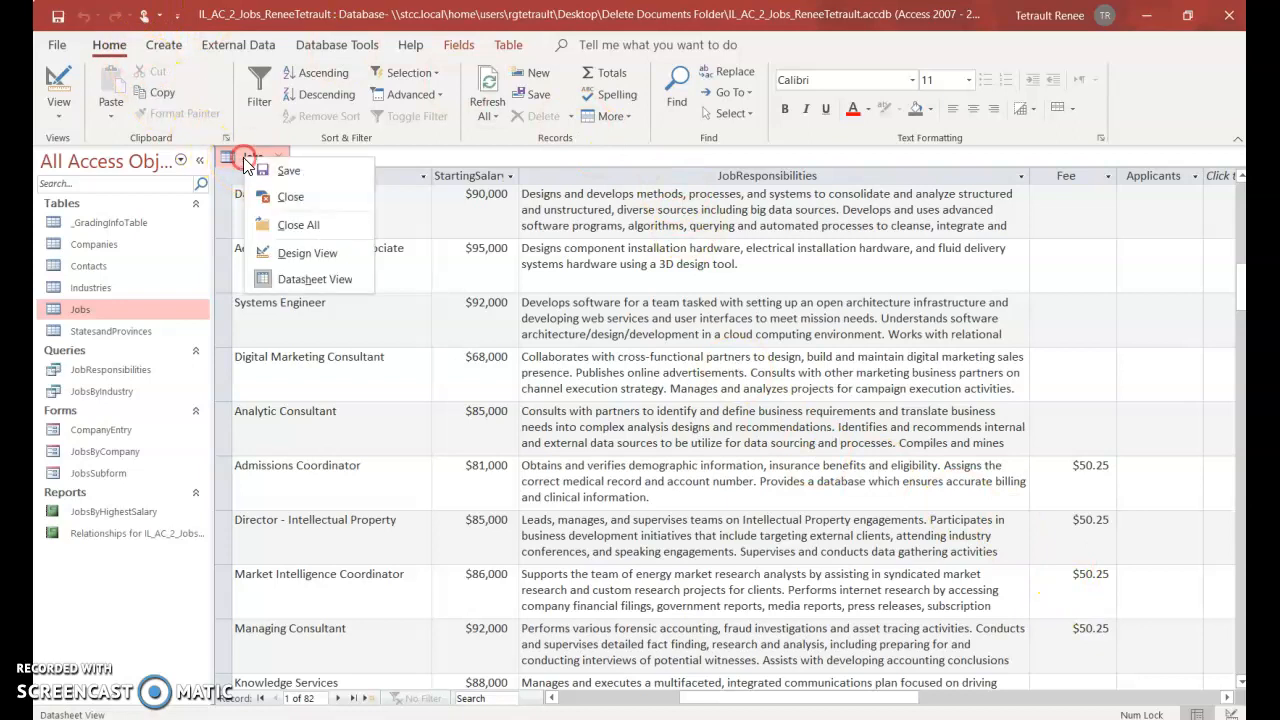
{"action": "left_click", "coordinate": [268, 191]}
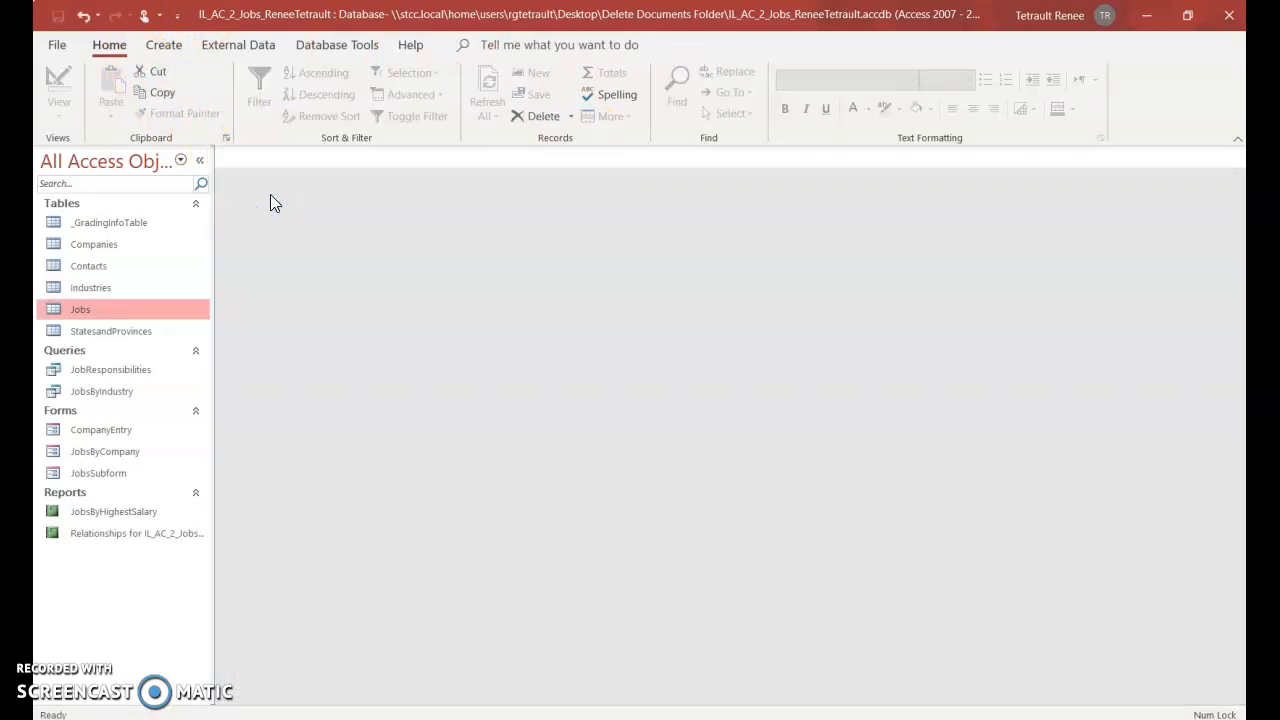